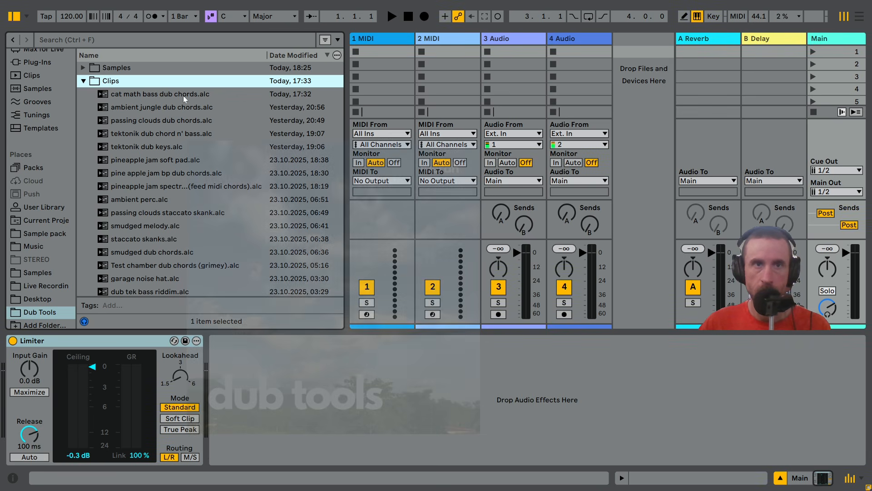
Load and play "cat math bass dub chords.alc" in the first slot of track 1 MIDI, raising the Compressor's output to 11.2 dB
click(165, 94)
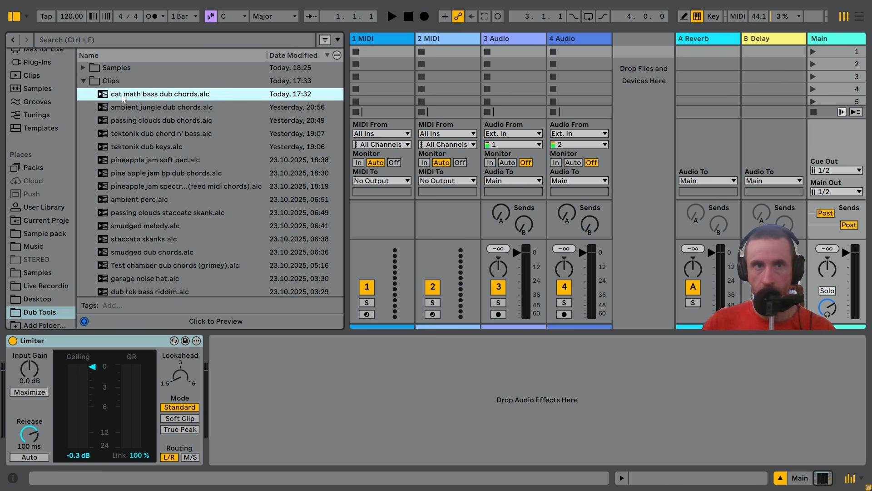
drag(123, 97, 377, 50)
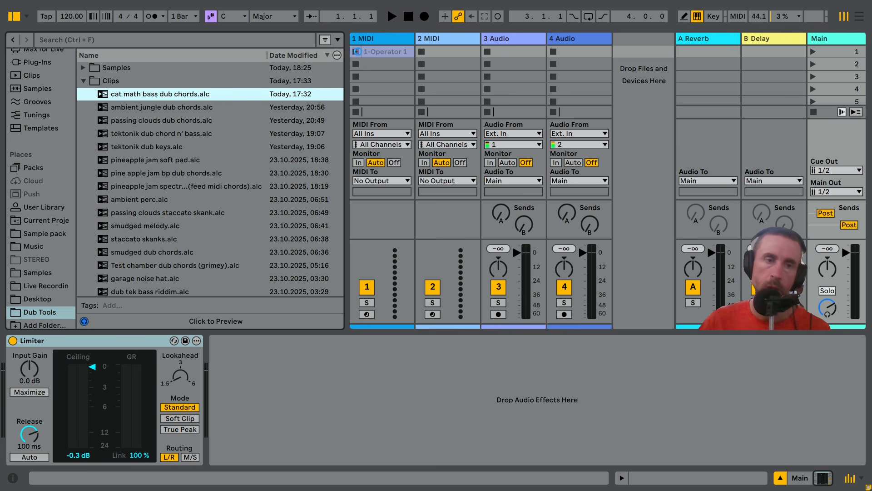
click(356, 51)
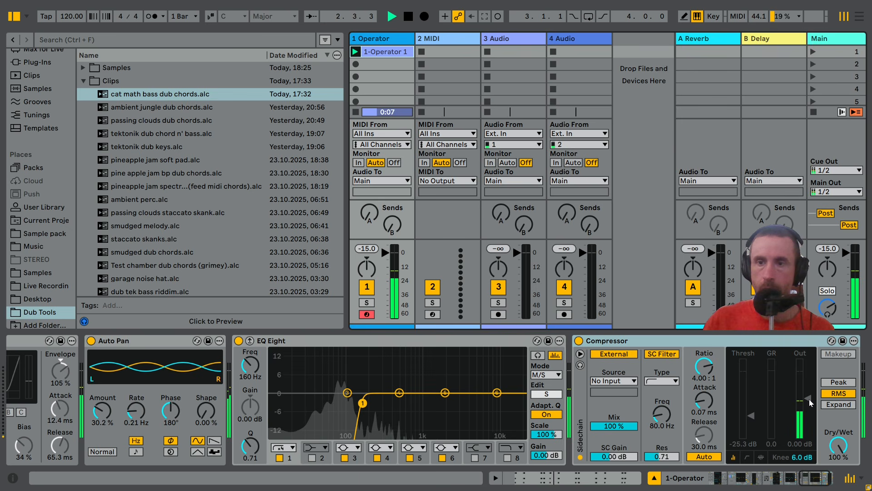
drag(808, 399, 809, 387)
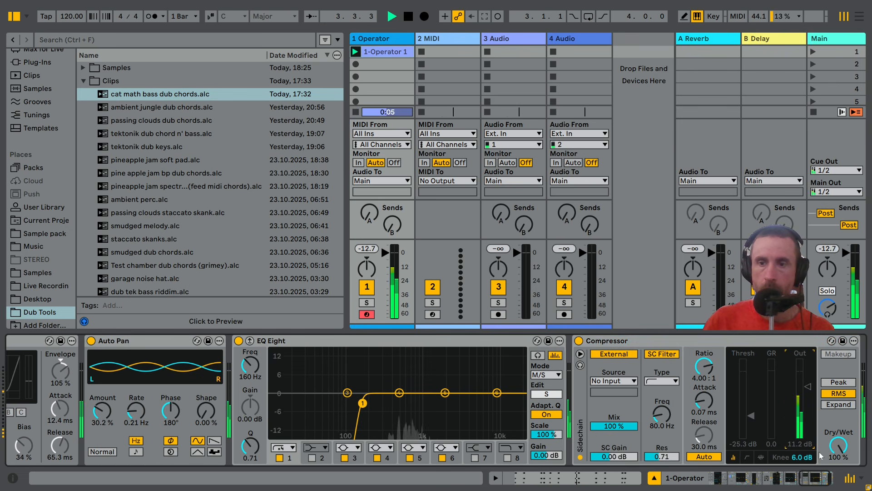
Examine the loaded clip's device chain back to Operator and its MIDI notes, with playback stopped
drag(815, 479, 750, 489)
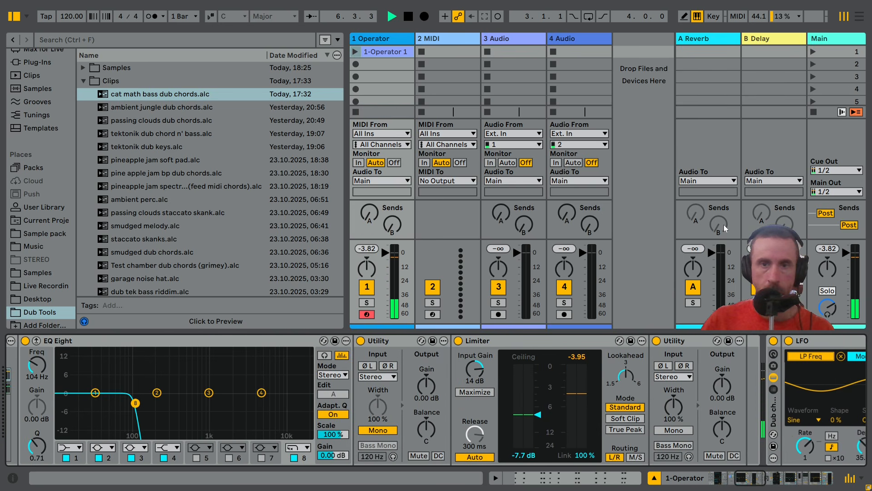
key(space)
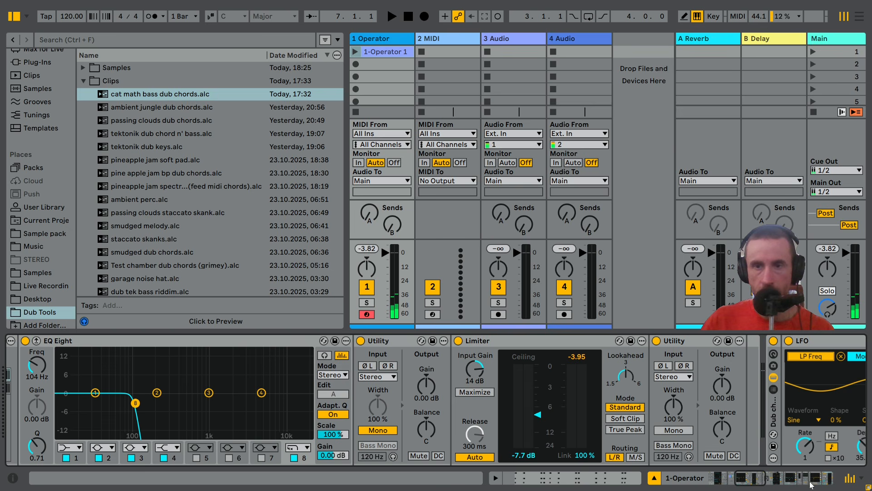
drag(811, 485, 718, 483)
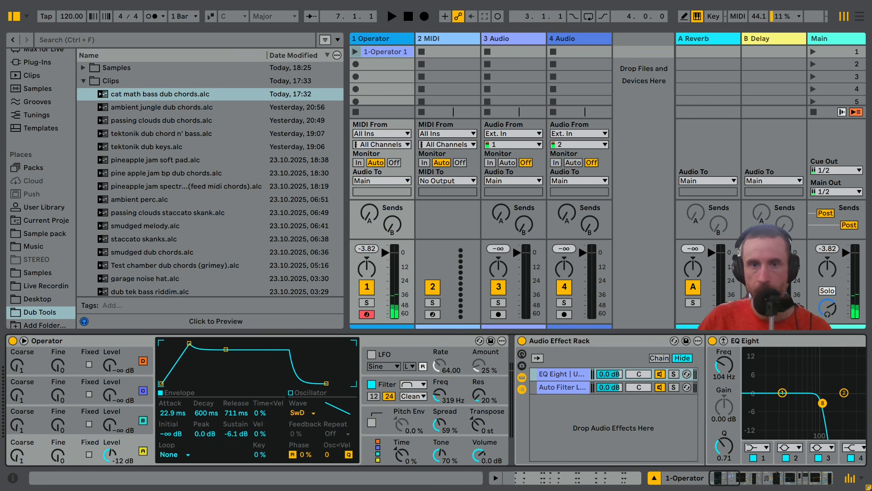
double_click(393, 58)
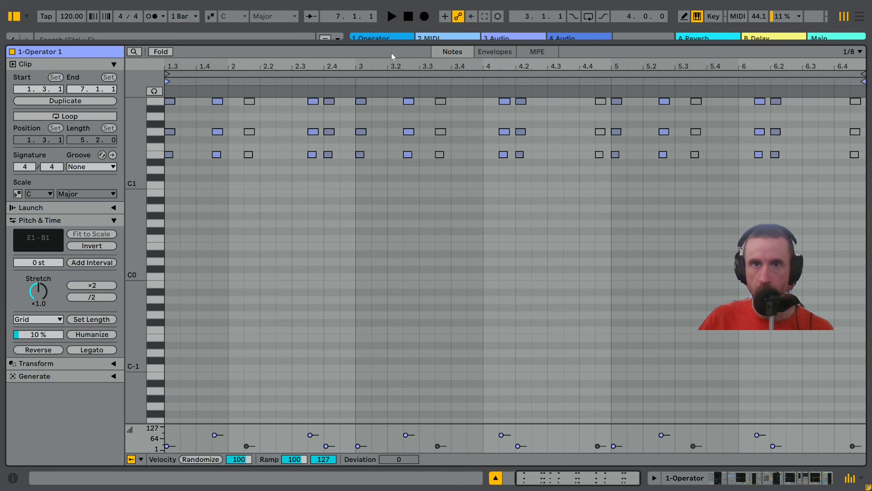
double_click(391, 53)
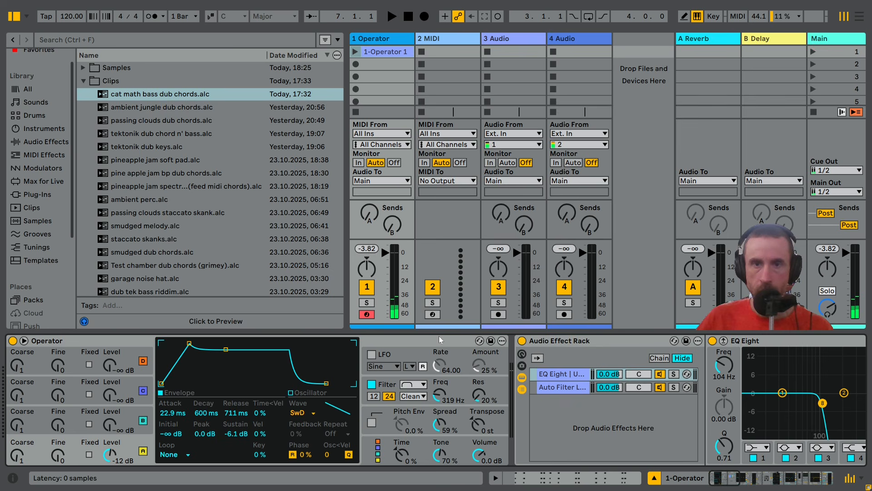
Delete Operator and every audio effect from track 1, keeping only the MIDI clip
key(Delete)
key(Delete)
key(Delete)
key(Delete)
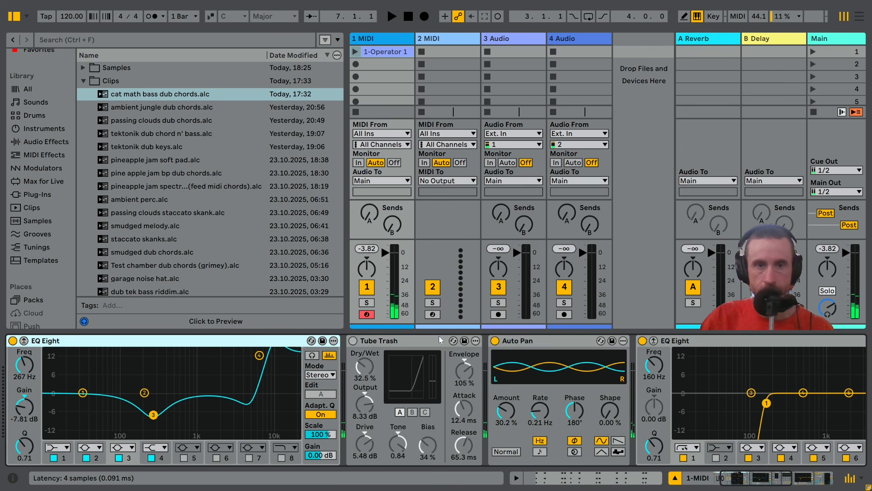
key(Delete)
key(Delete)
key(Delete)
key(Delete)
key(Delete)
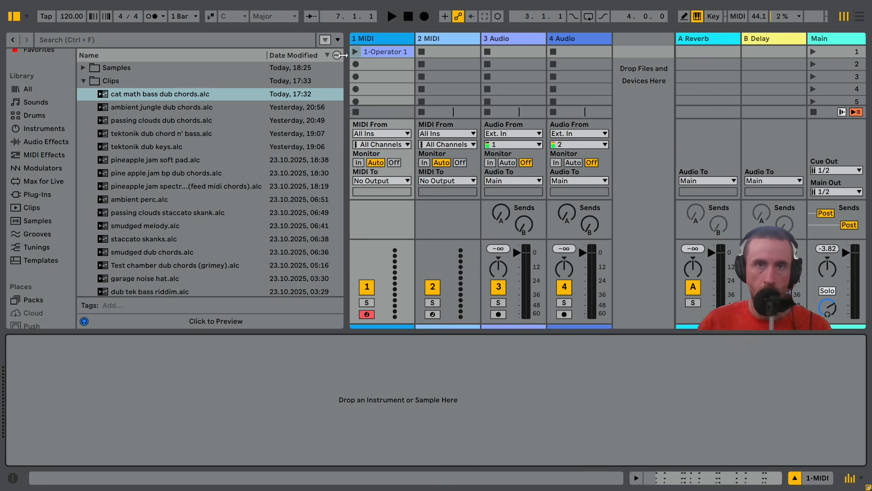
Review the chord notes and velocities of the 1-Operator 1 clip on track 1
click(370, 39)
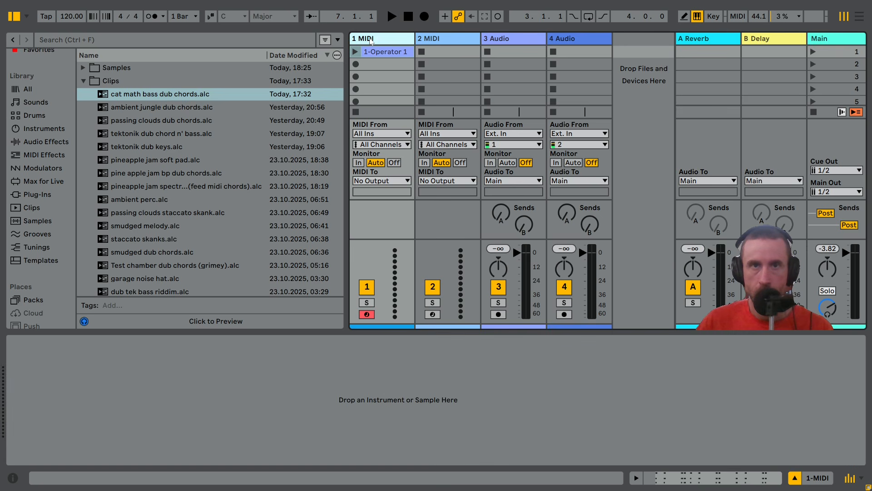
double_click(374, 50)
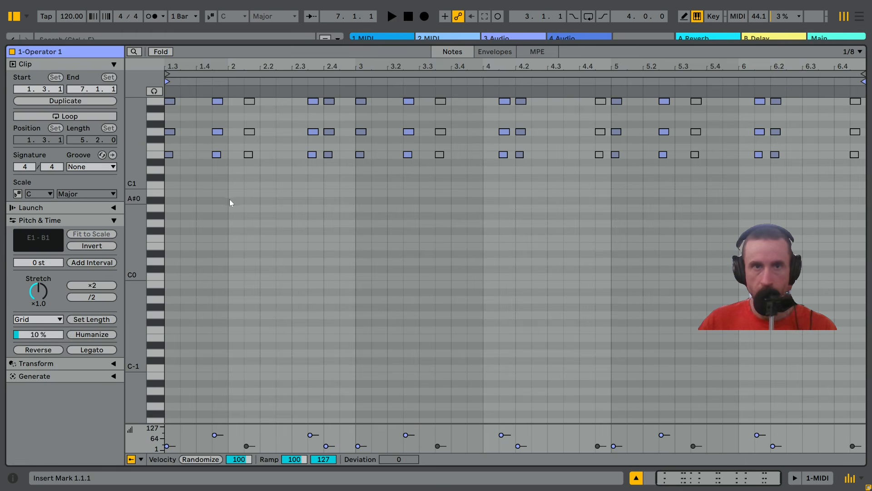
click(255, 215)
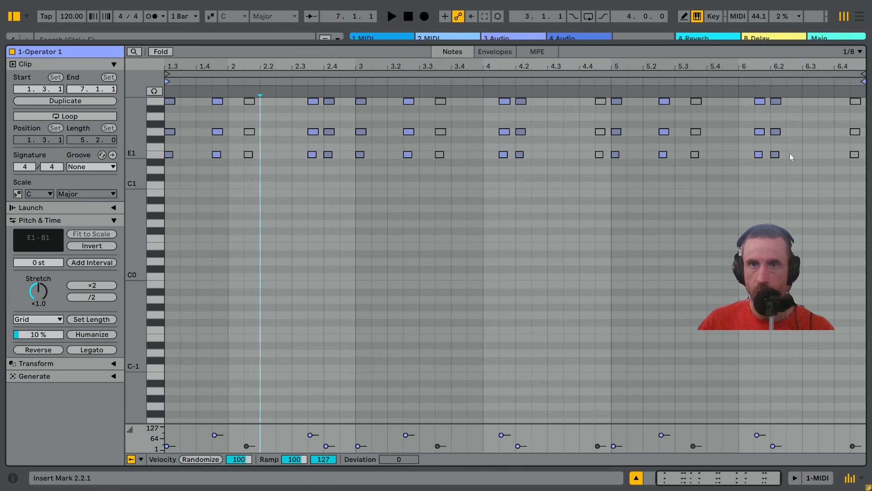
key(shift+Tab)
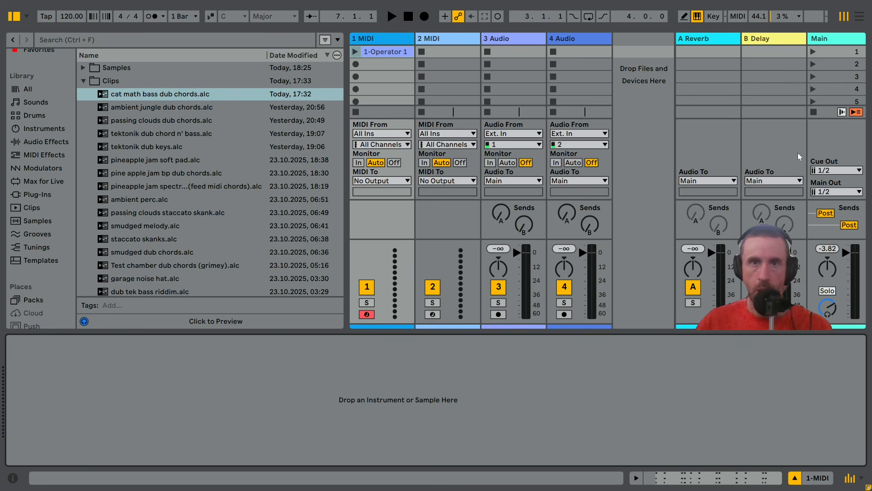
Load a default Operator instrument onto track 1 and launch its clip
click(44, 129)
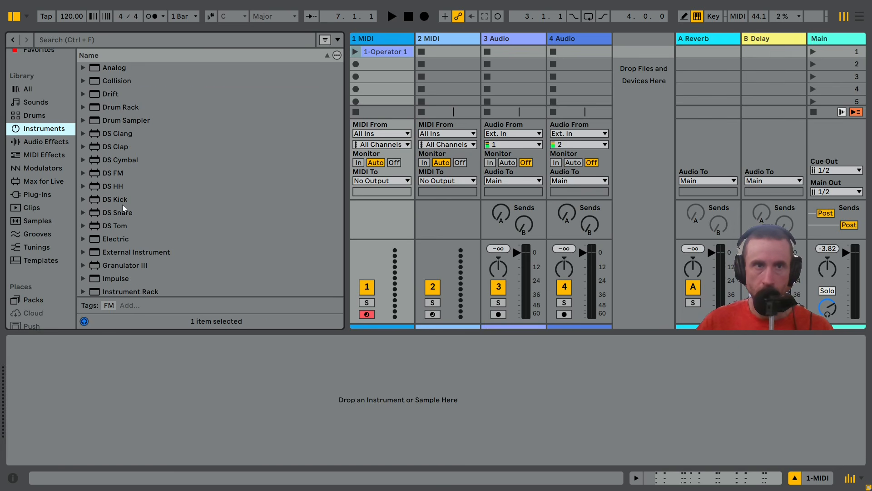
scroll(122, 208, down, 3)
double_click(99, 240)
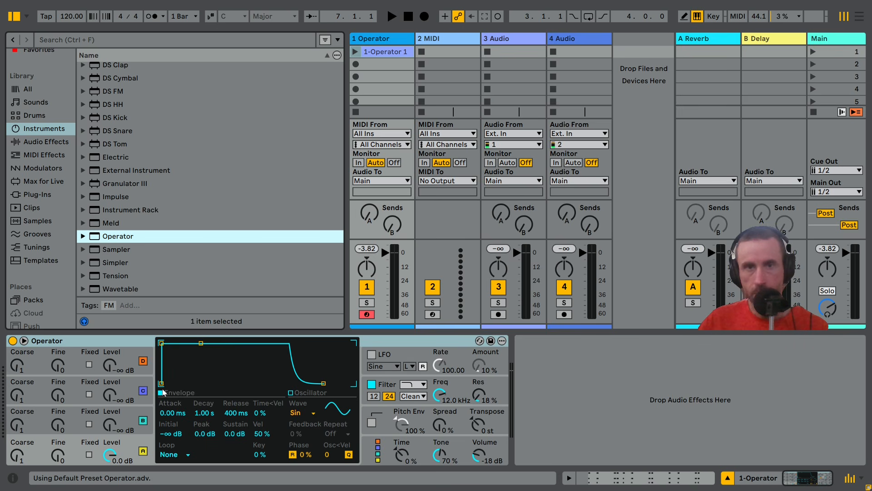
click(356, 52)
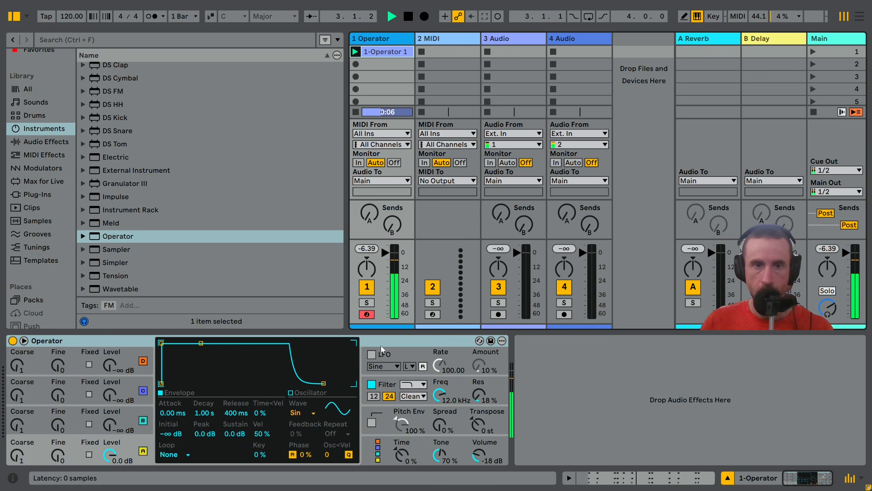
Set Operator's oscillator A waveform to SwD and lower the system volume to 18
click(304, 414)
click(301, 276)
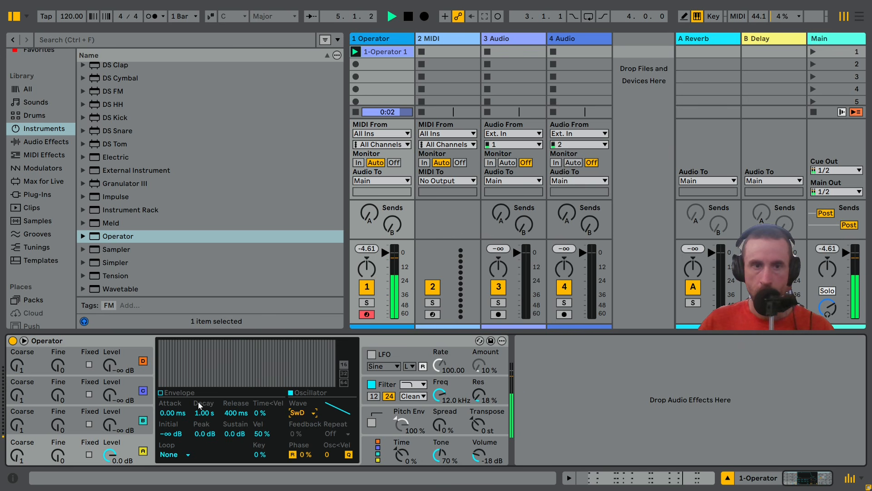
key(XF86AudioLowerVolume)
key(XF86AudioLowerVolume)
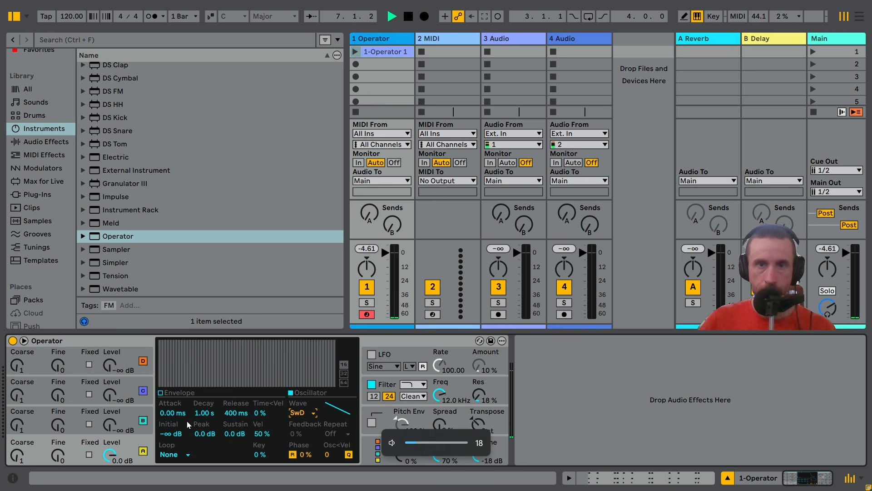
Stop playback, enable looping for the 1-Operator 1 clip and relaunch it
key(space)
double_click(394, 52)
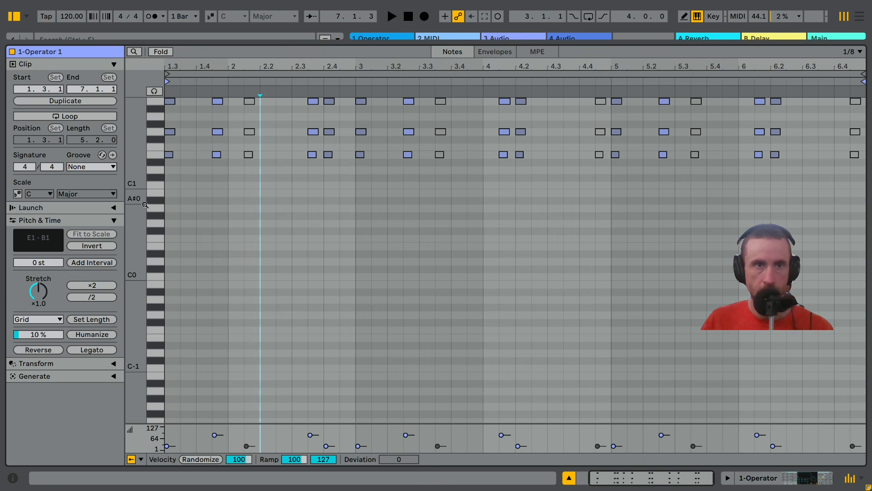
click(62, 116)
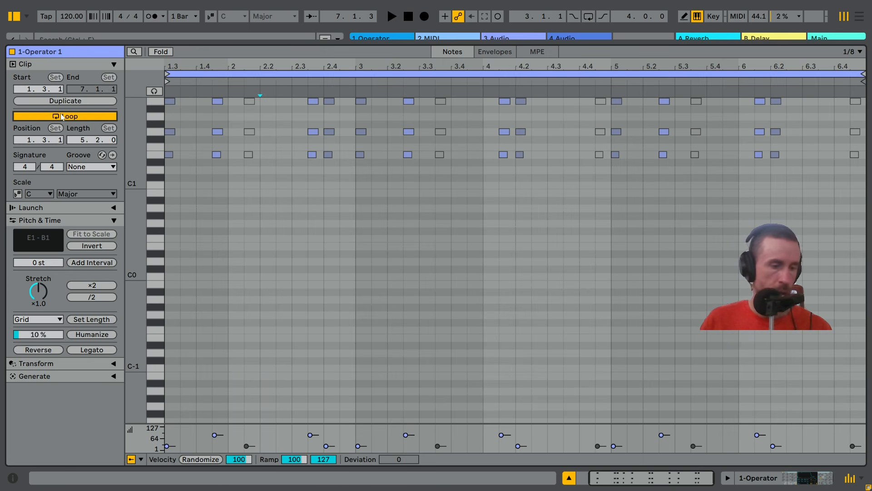
key(shift+Tab)
click(354, 51)
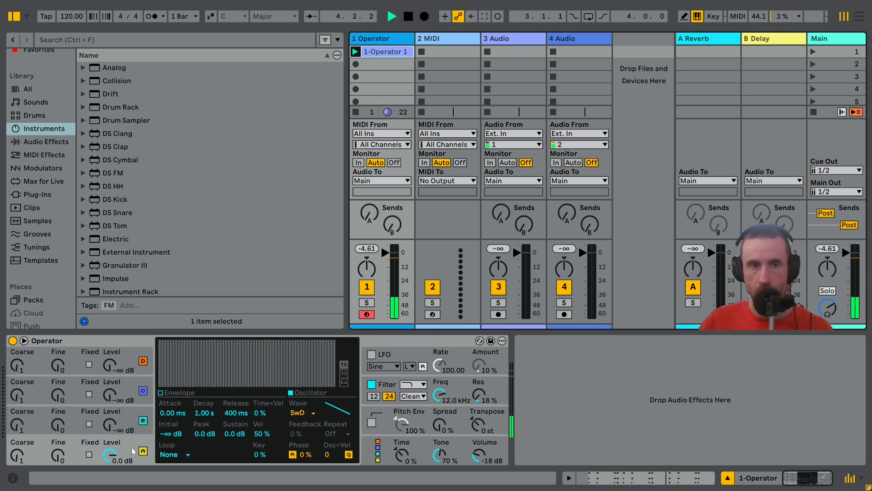
Set oscillator A's level velocity sensitivity (Vel) to 0 % and check the clip's note velocities
click(261, 435)
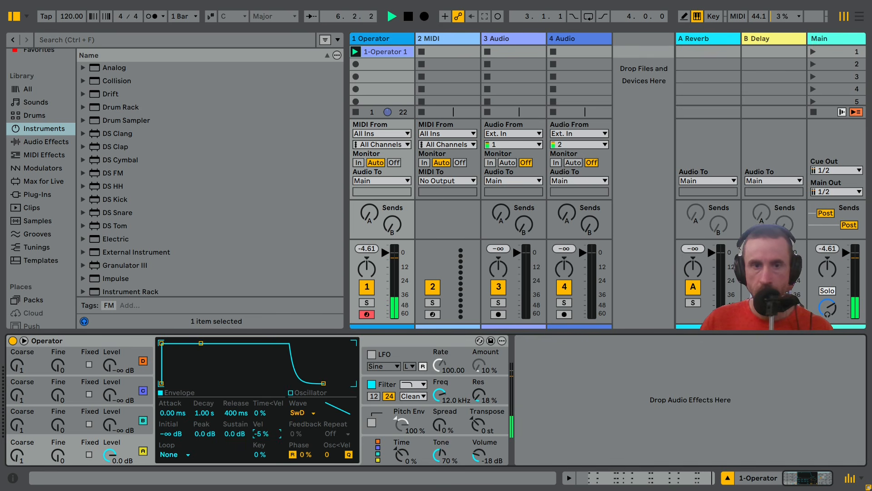
drag(262, 435, 262, 450)
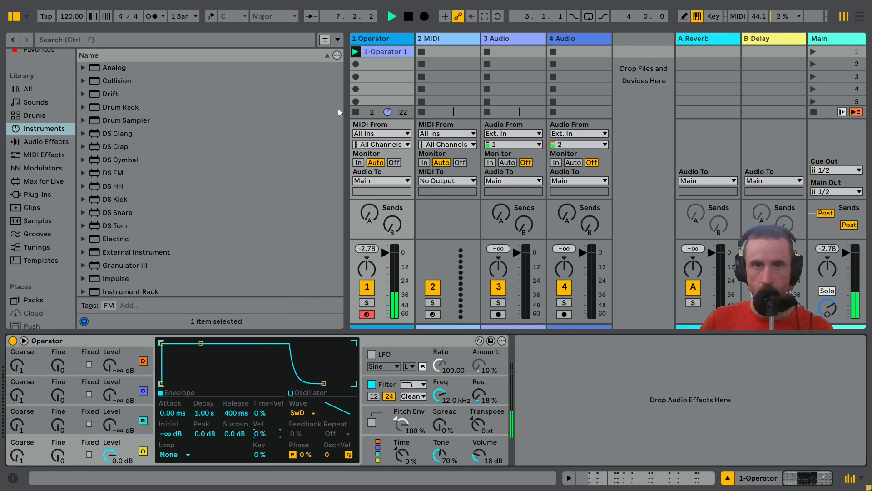
double_click(385, 50)
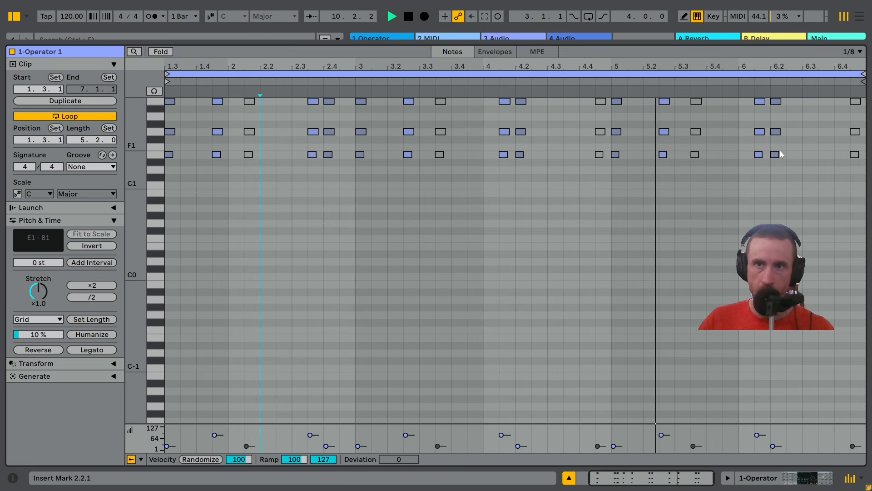
key(shift+Tab)
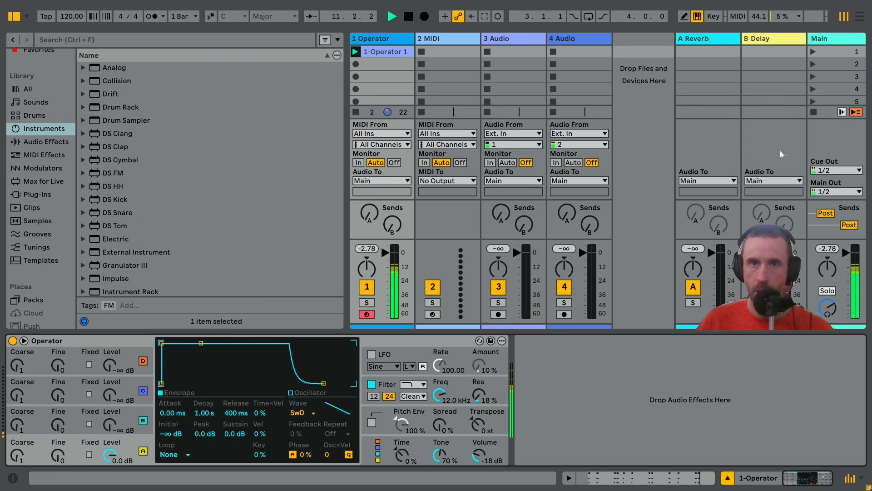
Shape oscillator A's envelope with attack 21.3 ms, decay 600 ms, release 749 ms and sustain -4.4 dB
drag(172, 417, 172, 407)
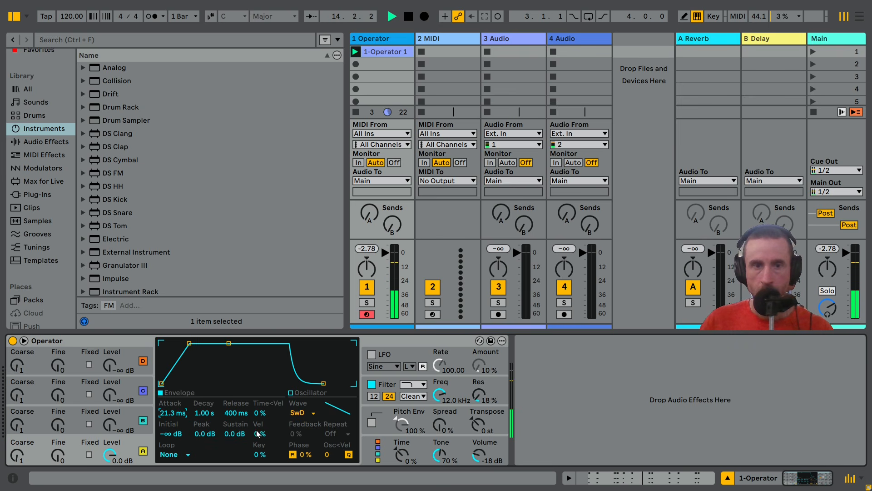
drag(235, 412, 236, 404)
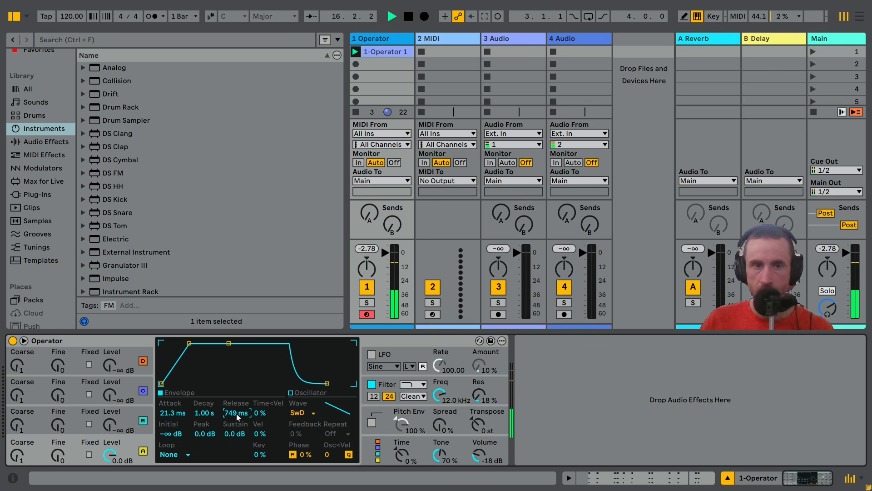
drag(240, 438, 241, 437)
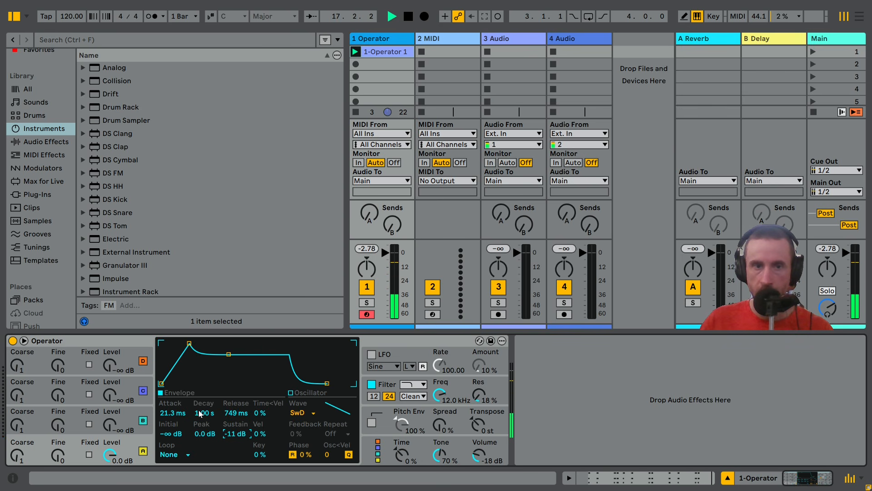
drag(249, 434, 249, 429)
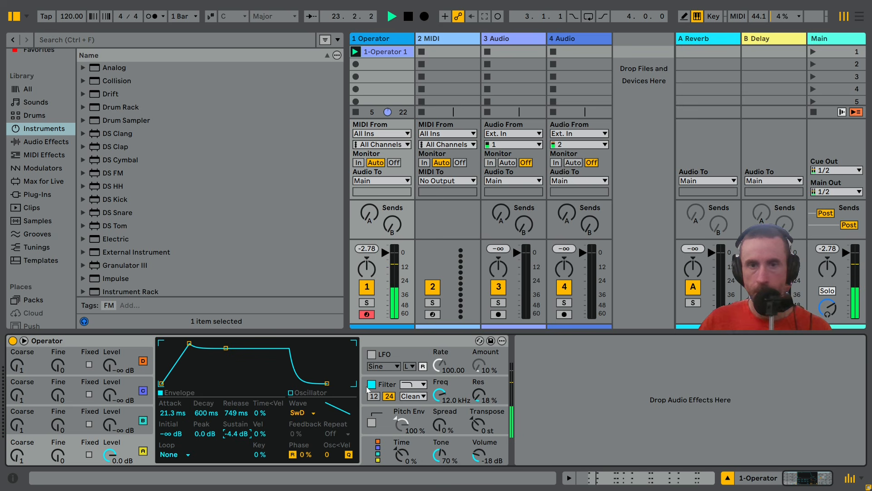
Set Operator's filter to band-pass at 313 Hz with Freq<Vel at 78 %, and raise Operator's volume to -4.3 dB
click(388, 383)
click(420, 385)
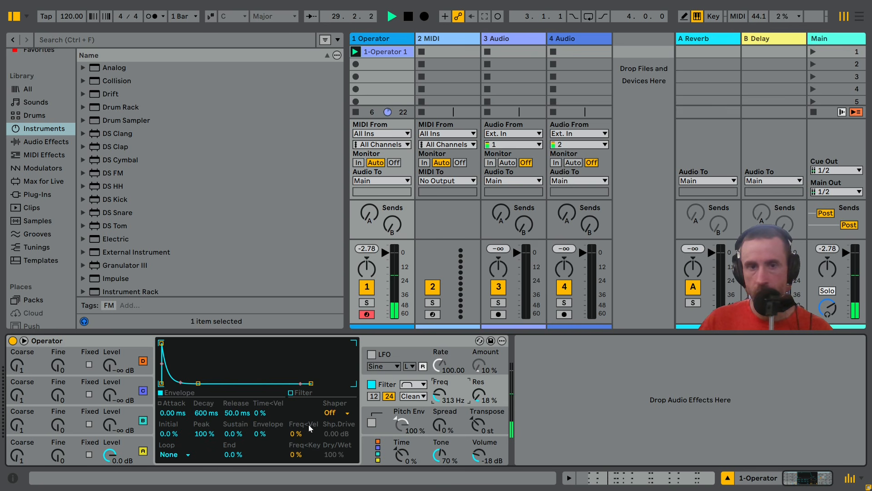
drag(297, 435, 297, 426)
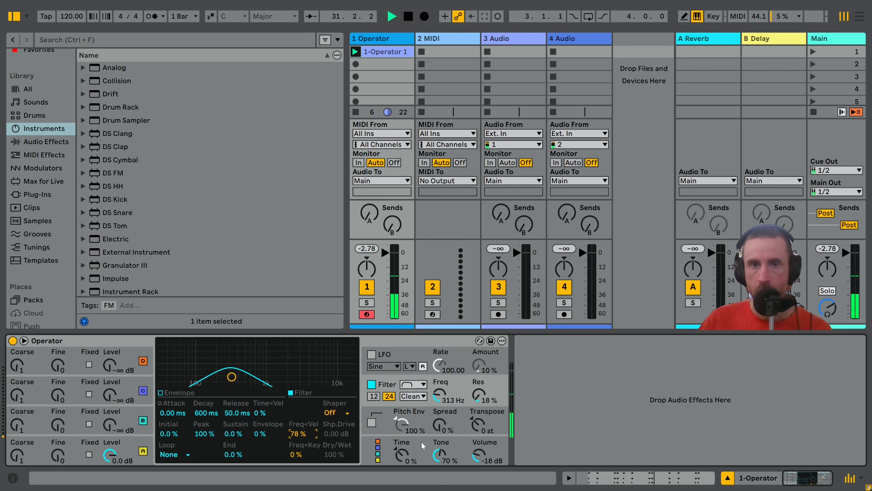
drag(476, 462, 475, 459)
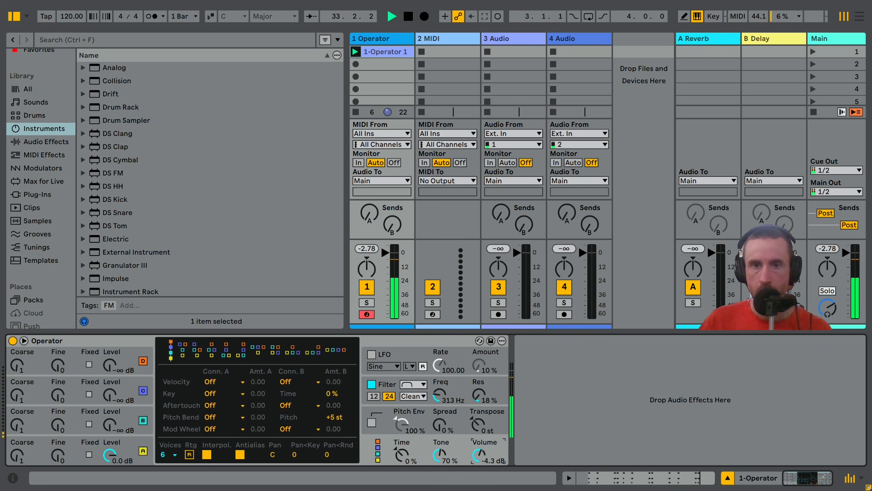
click(394, 386)
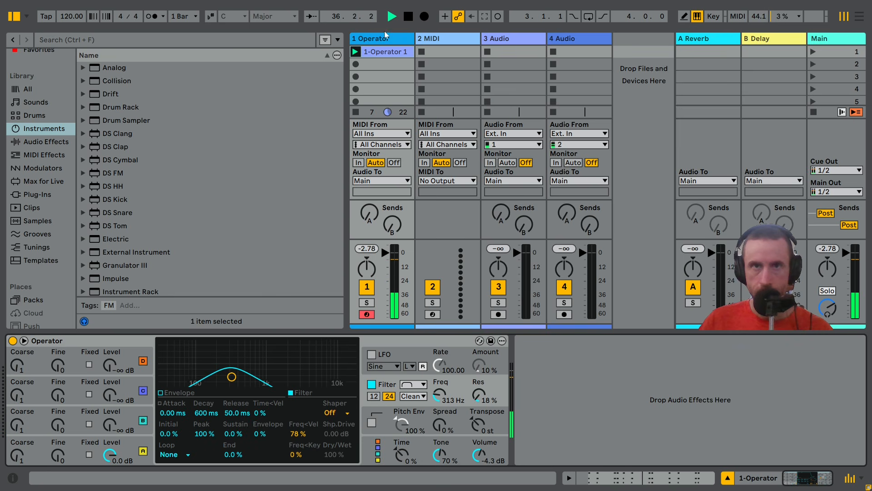
Check the note velocities of the 1-Operator 1 clip and set Operator's filter Freq<Vel to 53 %
double_click(371, 52)
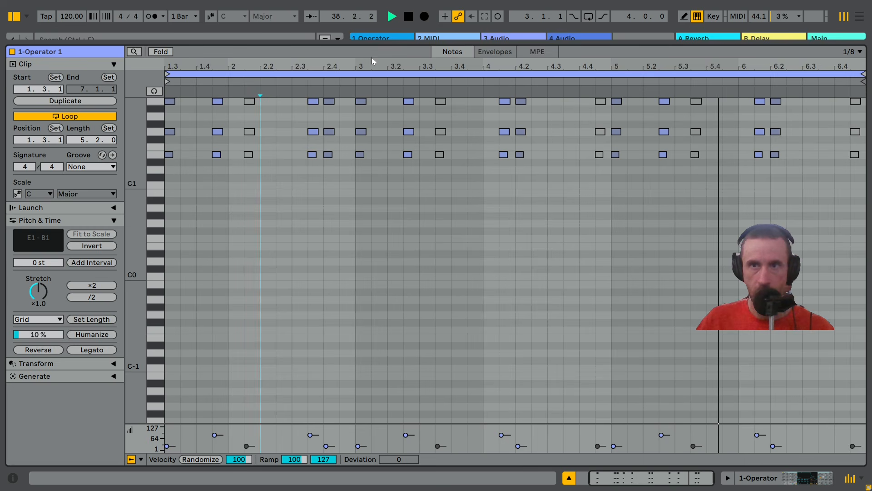
key(shift+Tab)
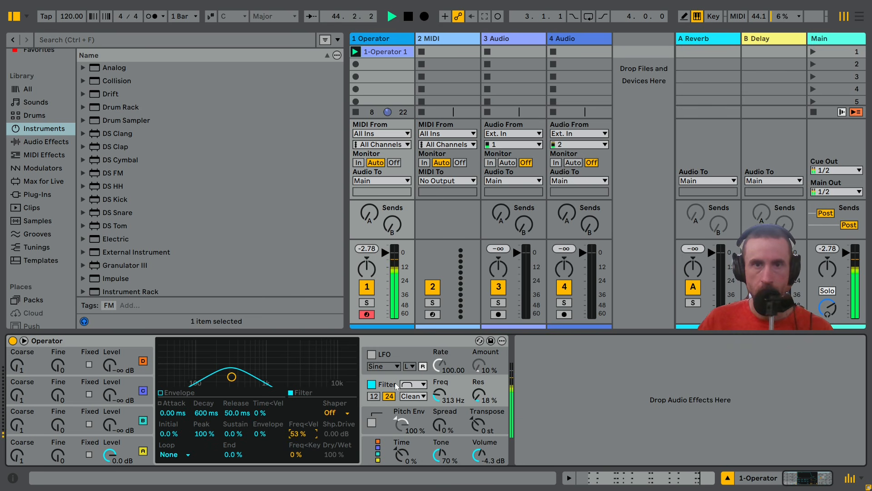
Add the EQ Eight audio effect after Operator on the 1 Operator track
click(62, 145)
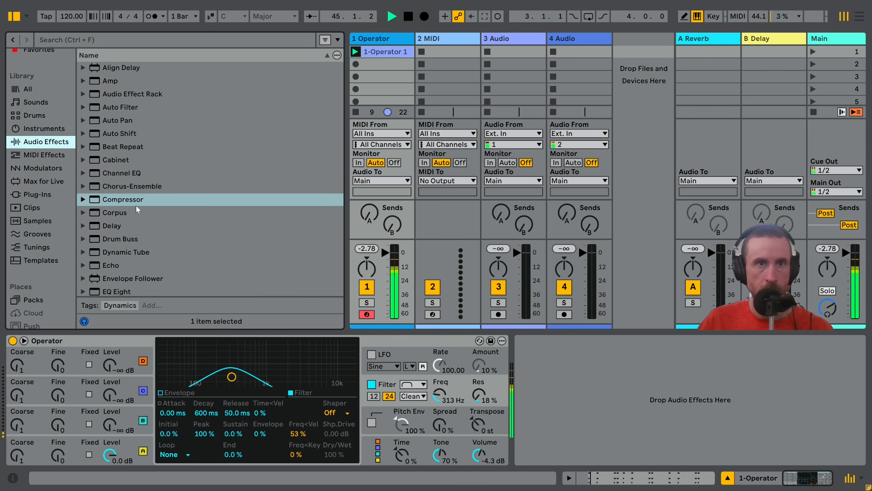
scroll(128, 249, down, 1)
double_click(127, 250)
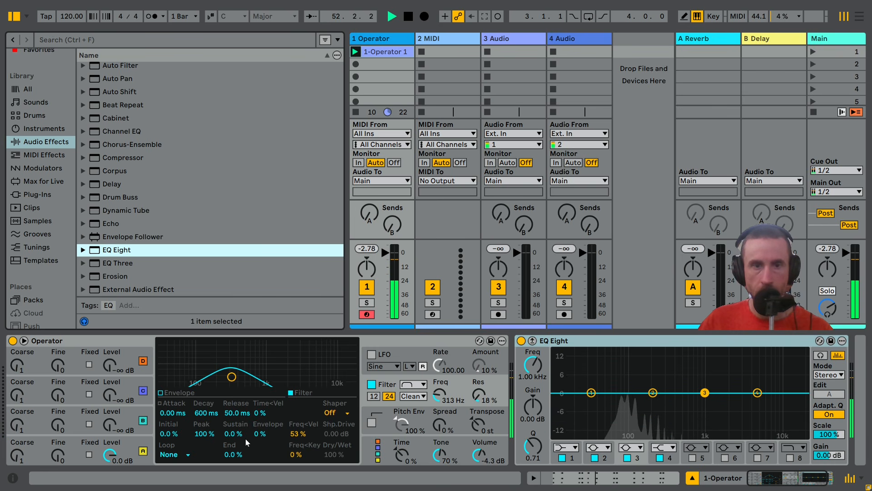
Set Operator's filter envelope amount to 23 %, volume to -5.7 dB and Spread to 66 %
drag(260, 435, 260, 424)
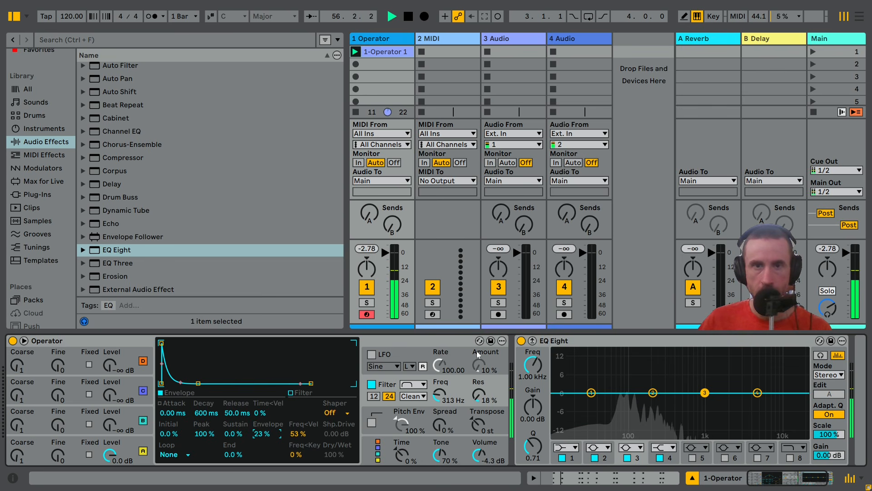
drag(479, 454, 479, 457)
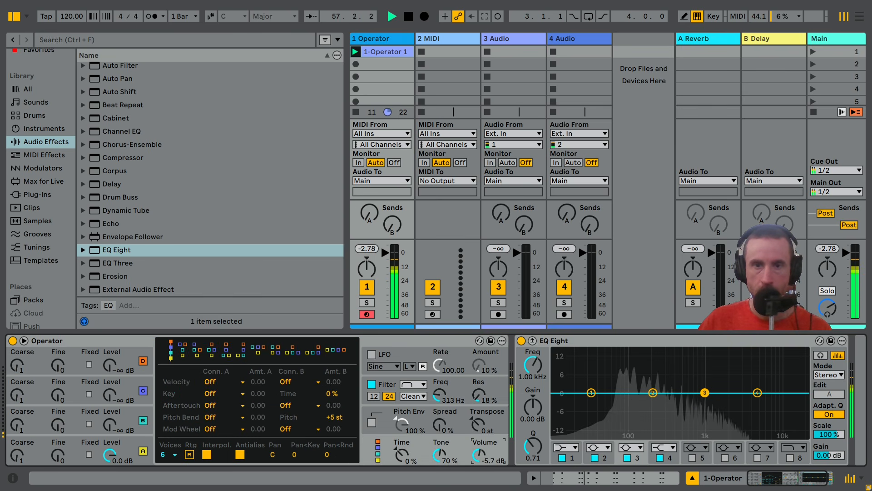
drag(442, 427, 442, 397)
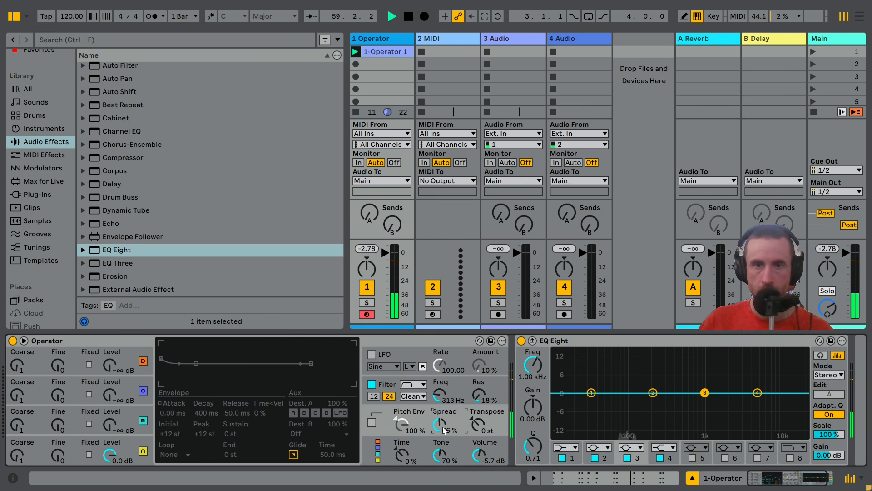
Enable band 8 in EQ Eight as a steep x4 low-pass with its frequency at 122 Hz
drag(785, 480, 793, 480)
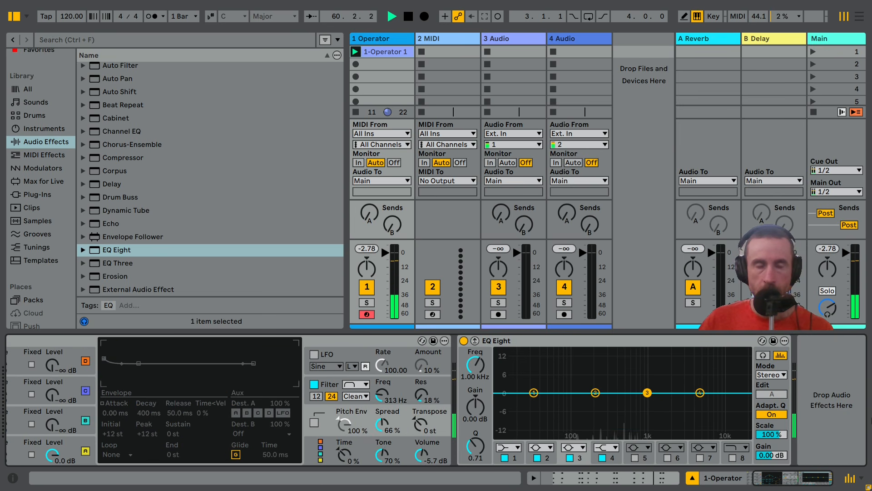
click(733, 458)
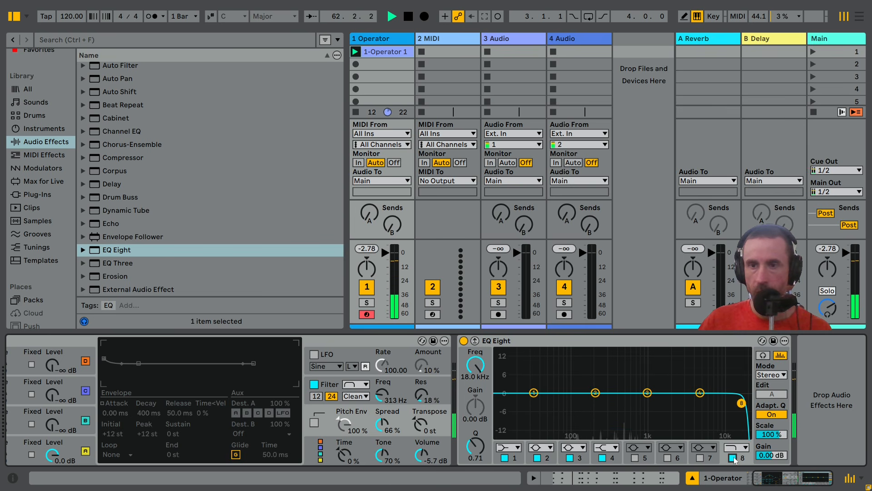
click(736, 447)
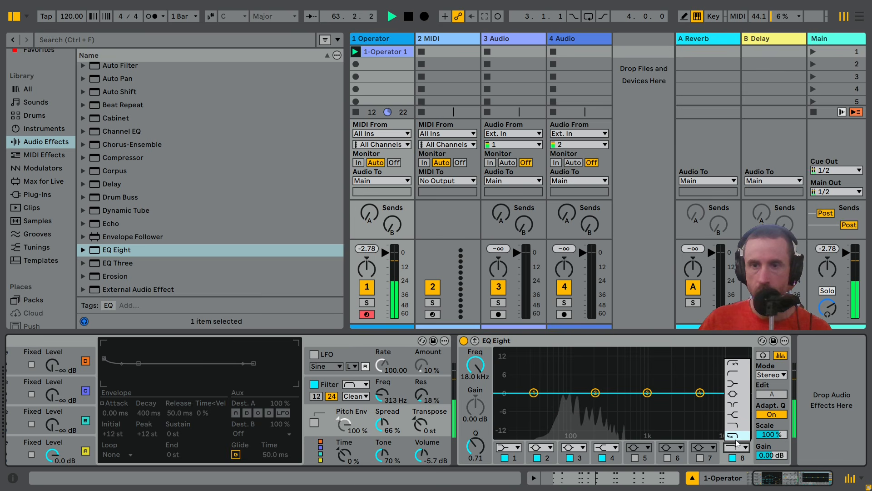
click(736, 437)
drag(476, 366, 476, 423)
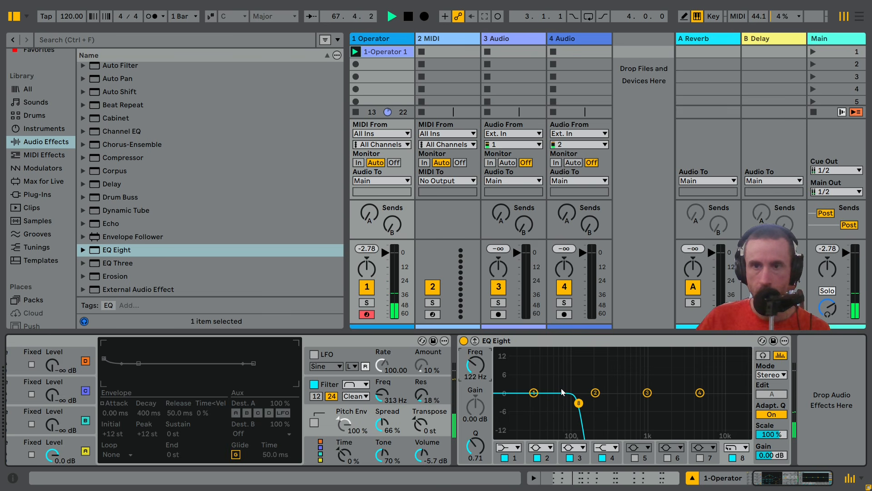
Fine-tune EQ Eight's band 8 low-pass to 120 Hz in the enlarged spectrum display and raise the system volume to 36
click(474, 340)
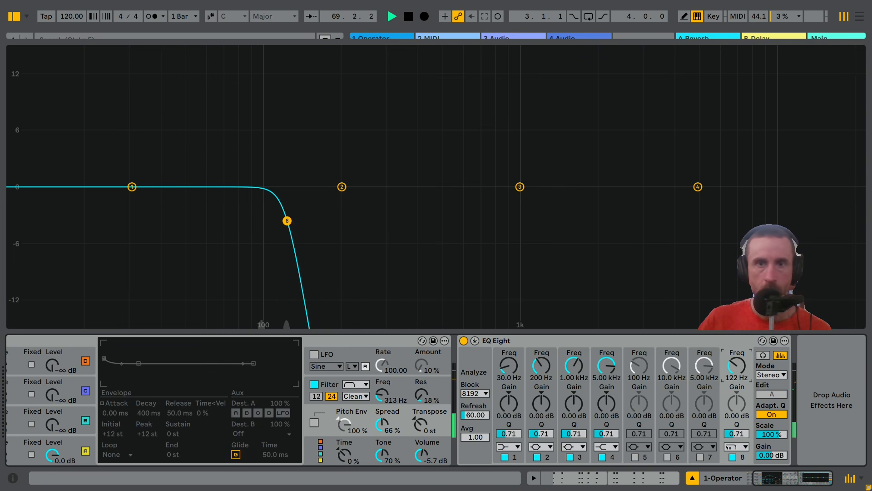
drag(737, 365, 737, 369)
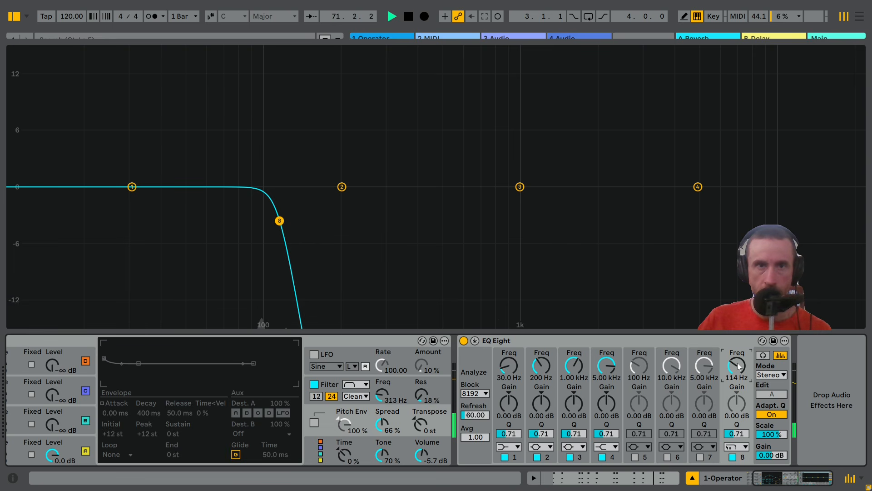
drag(738, 366, 739, 364)
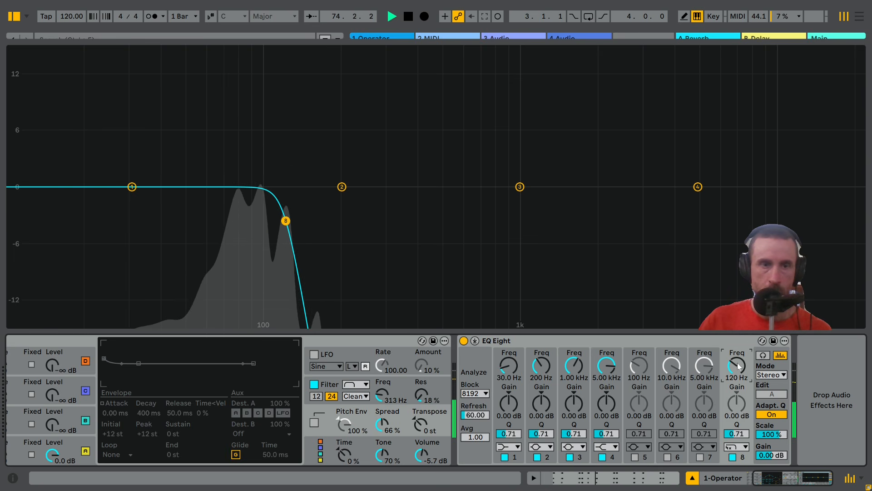
key(XF86AudioRaiseVolume)
key(XF86AudioRaiseVolume)
key(XF86AudioRaiseVolume)
key(XF86AudioRaiseVolume)
key(XF86AudioRaiseVolume)
key(XF86AudioRaiseVolume)
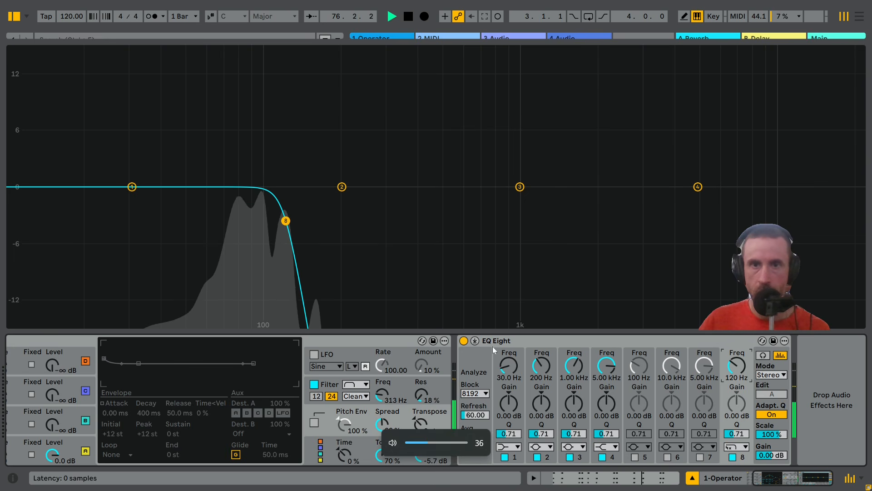
click(475, 340)
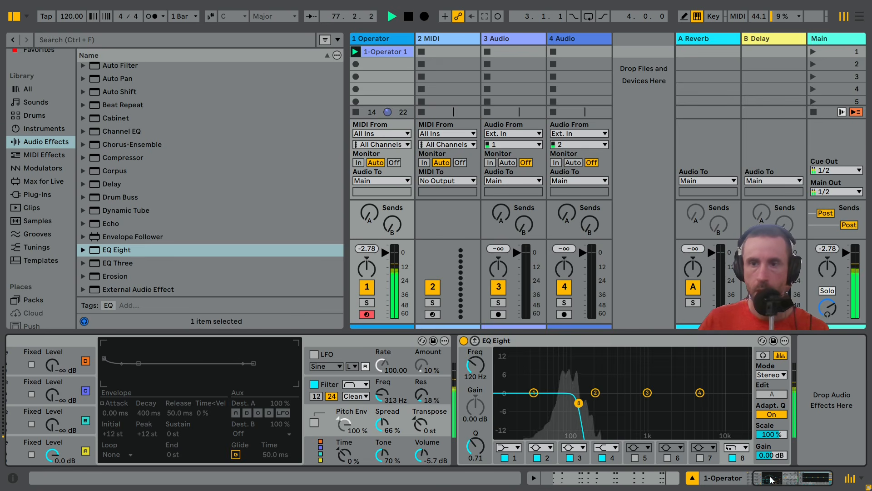
Add a Utility after EQ Eight and make its signal mono
scroll(195, 173, down, 8)
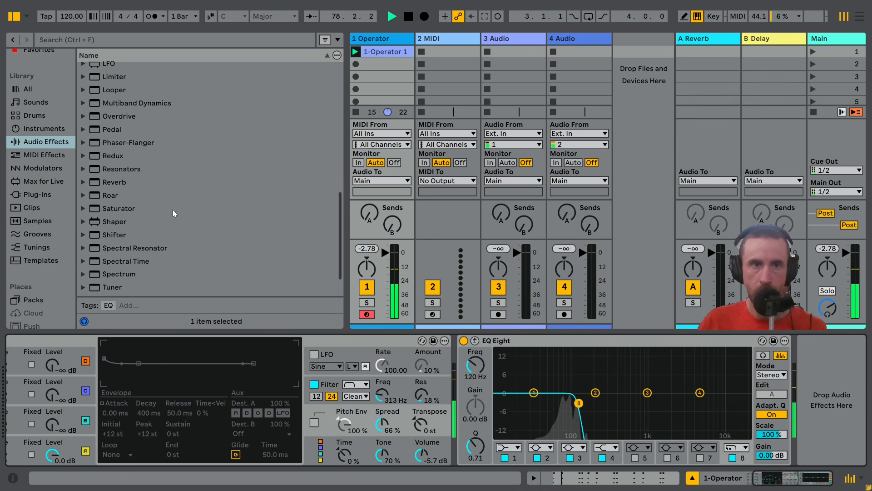
double_click(123, 265)
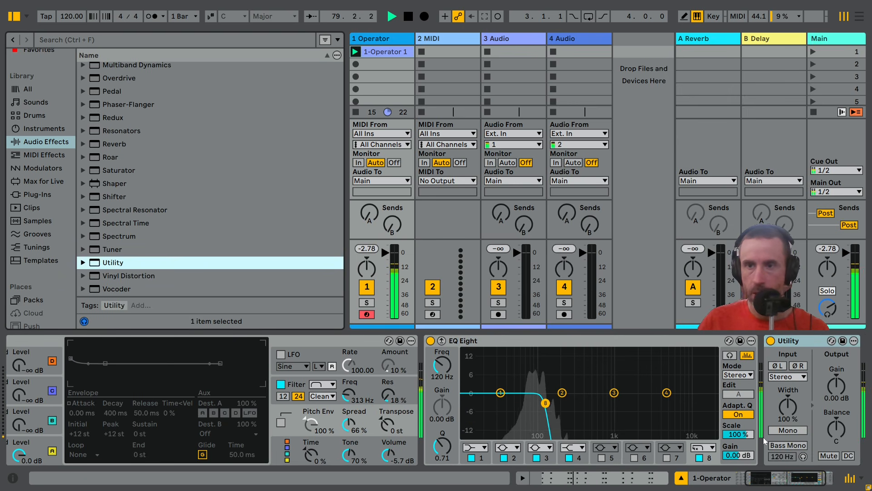
click(788, 430)
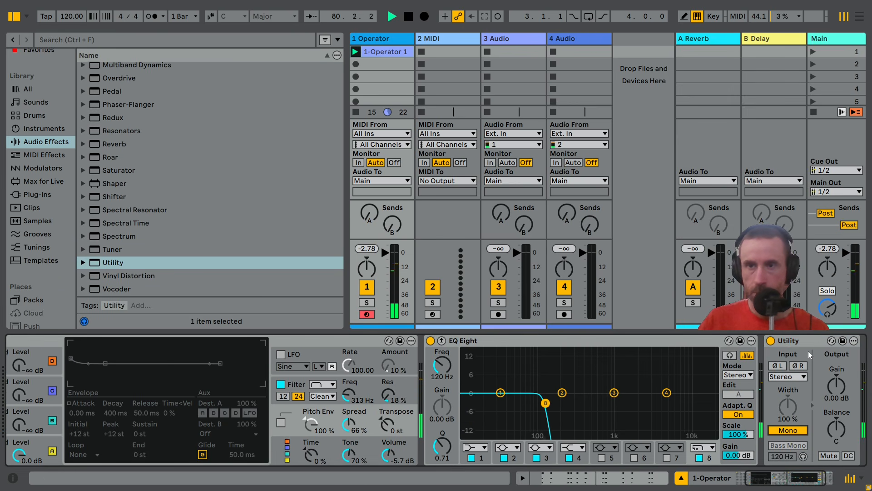
Group EQ Eight and Utility into an Audio Effect Rack
shift+click(612, 344)
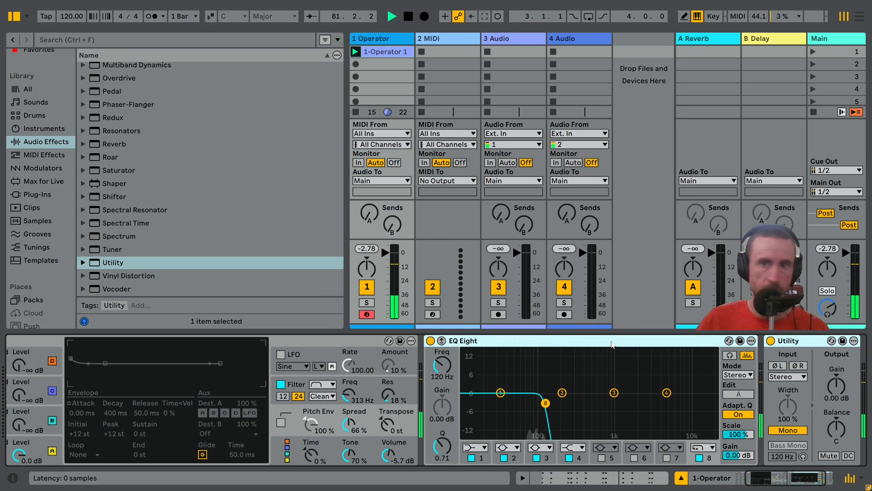
key(ctrl+g)
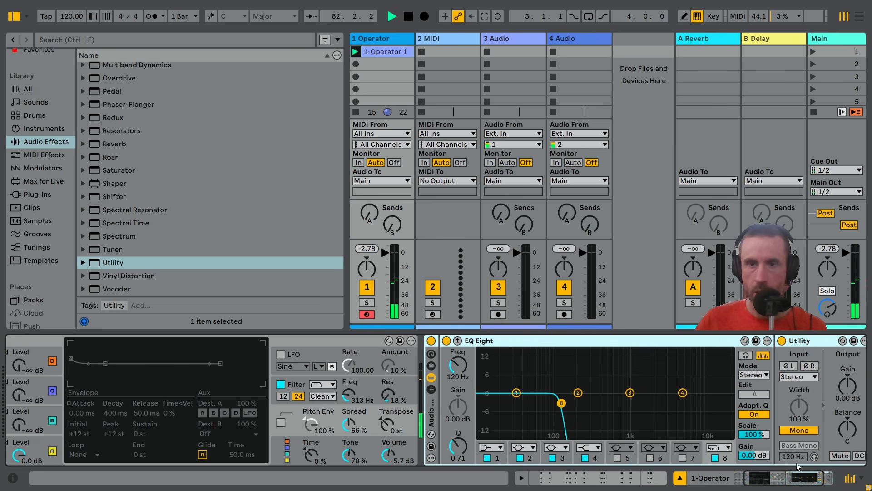
drag(791, 479, 807, 478)
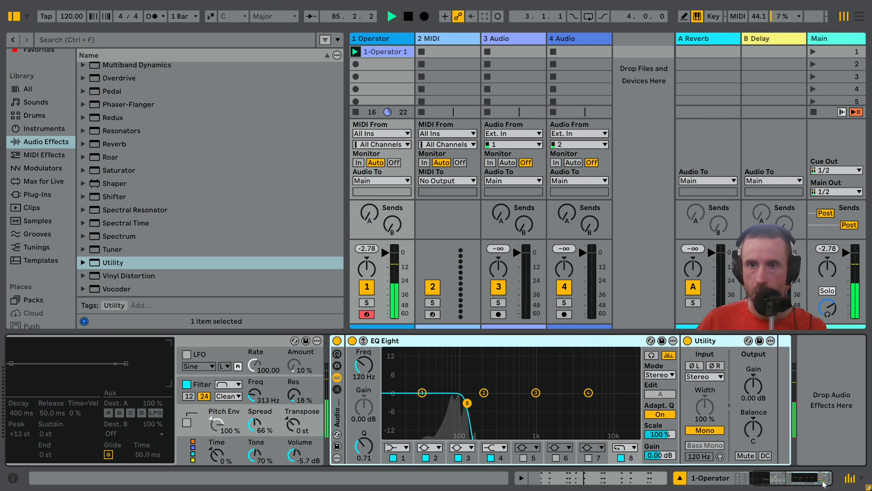
mouse_move(816, 481)
mouse_down()
mouse_move(807, 483)
mouse_move(816, 481)
mouse_up()
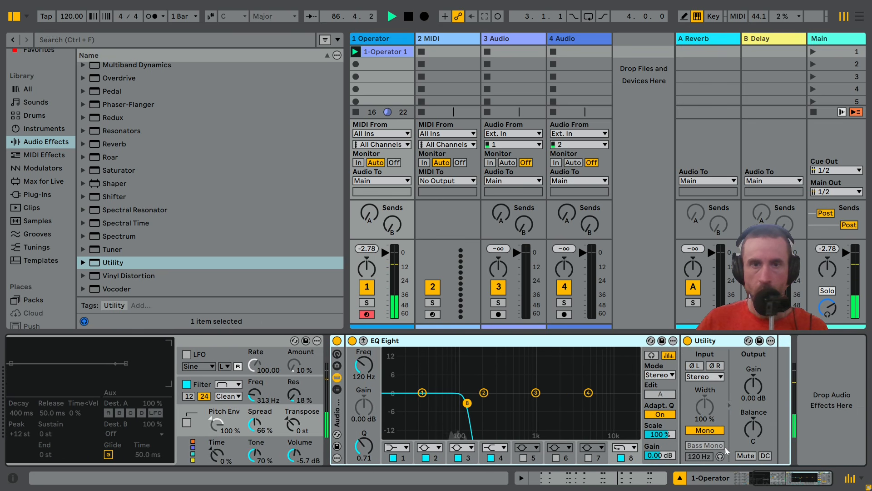
Create a second chain in the Audio Effect Rack and load a fresh EQ Eight into it
click(337, 391)
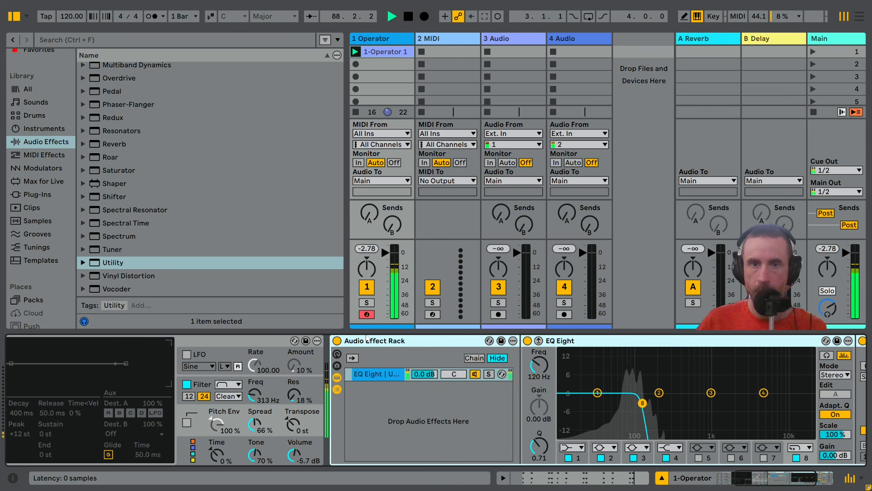
drag(792, 476, 802, 477)
right_click(373, 405)
click(384, 411)
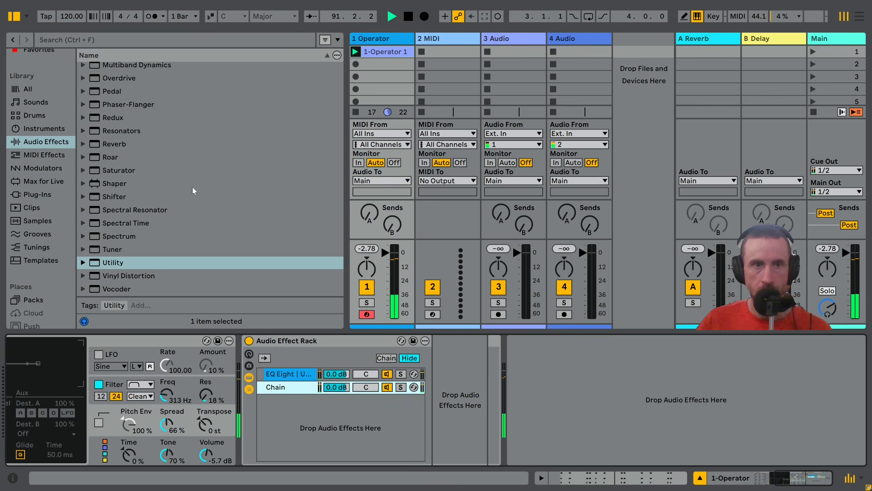
scroll(156, 176, up, 10)
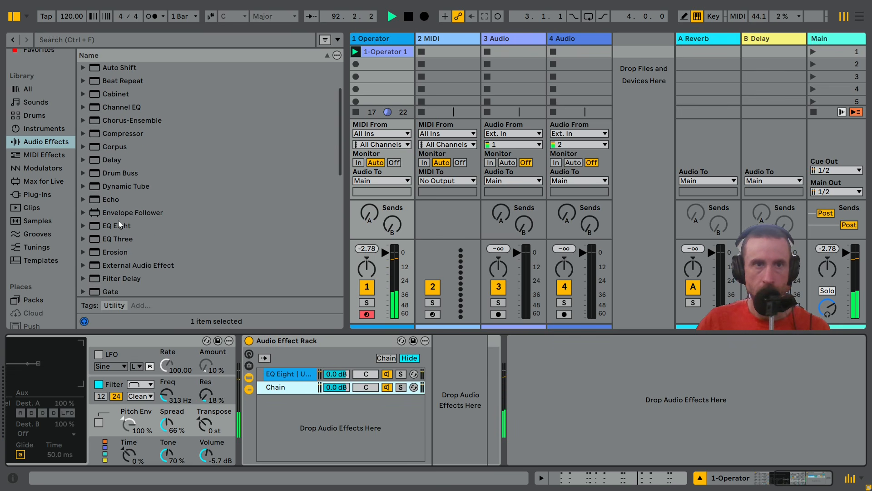
drag(118, 223, 477, 403)
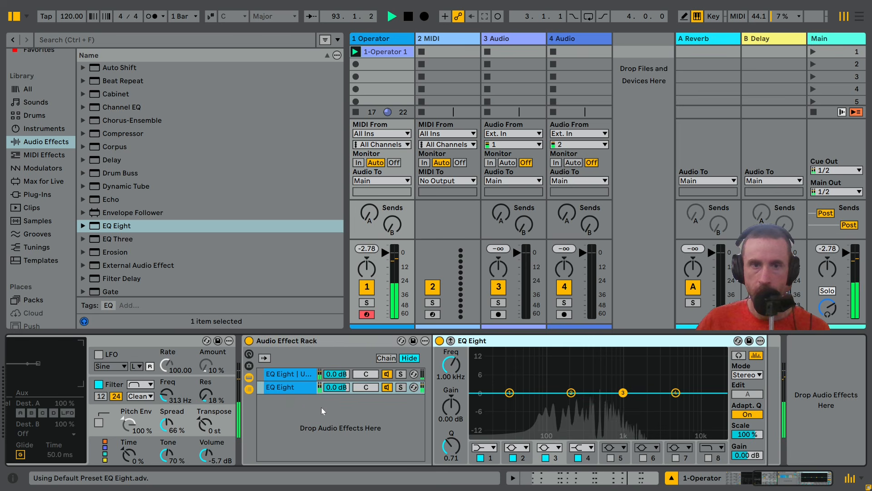
Rename the rack's first chain to "bass" and the second chain to "dub chord"
click(285, 375)
key(ctrl+r)
text(ba)
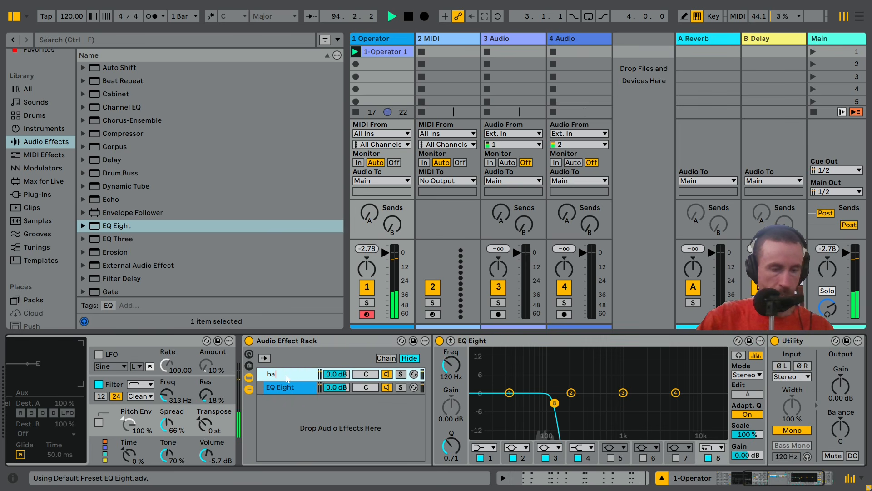
text(ss)
click(289, 391)
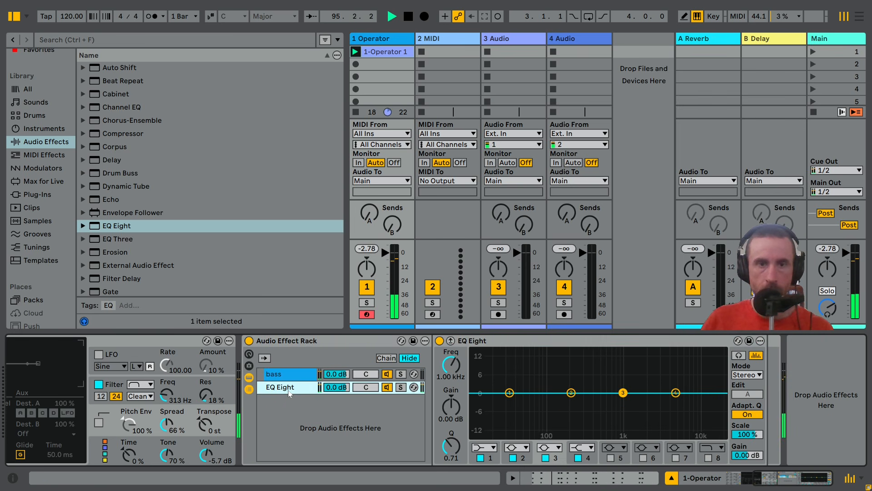
key(ctrl+r)
text(du)
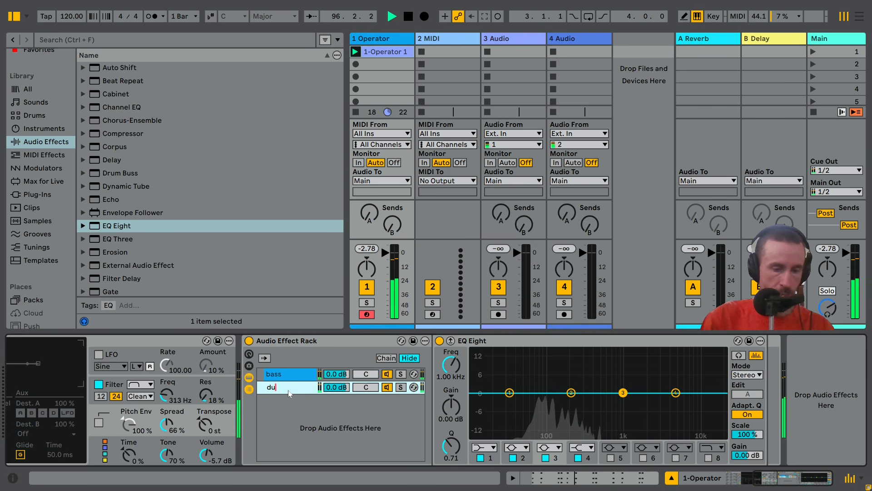
text(b chord)
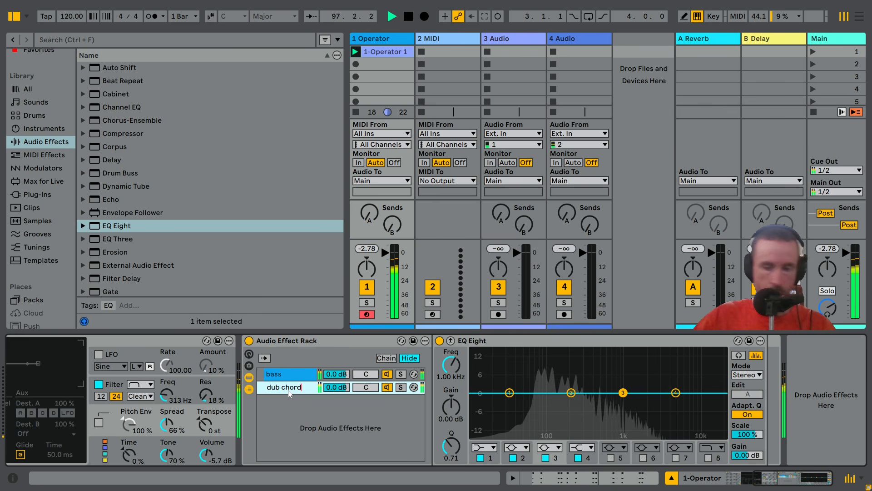
key(Return)
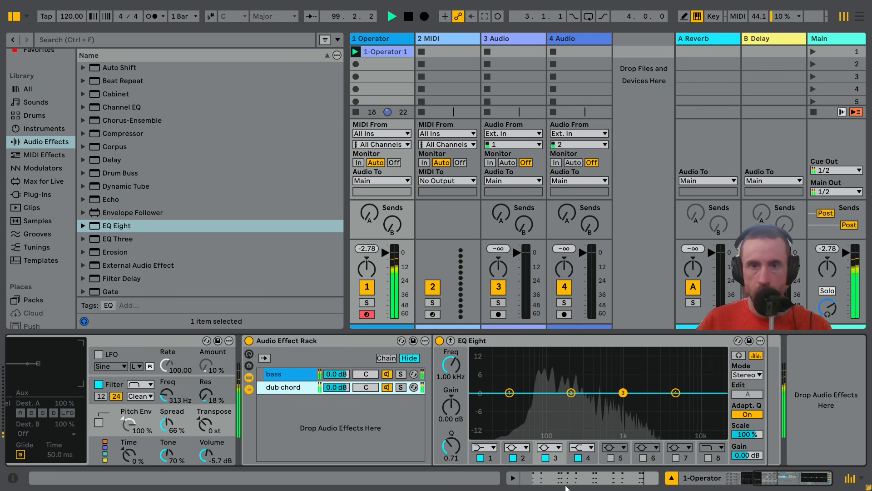
Set band 1 of the dub chord chain's EQ Eight to a steep x4 low cut at 204 Hz
click(494, 447)
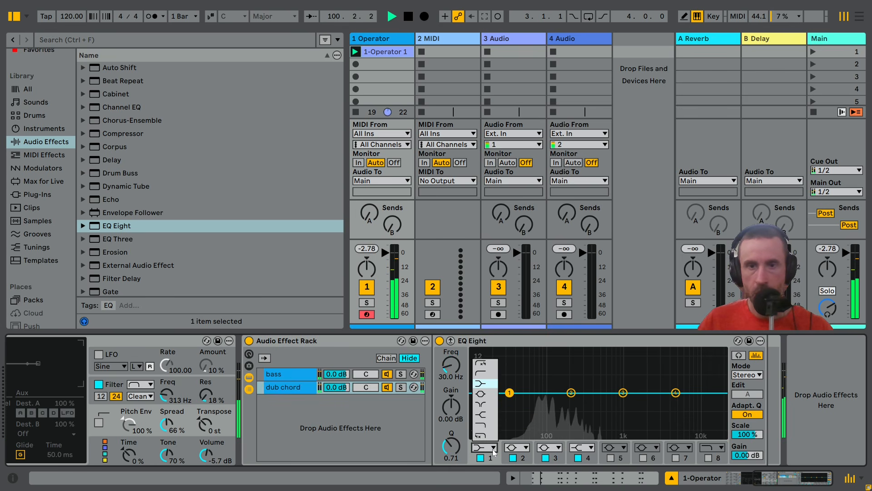
click(483, 365)
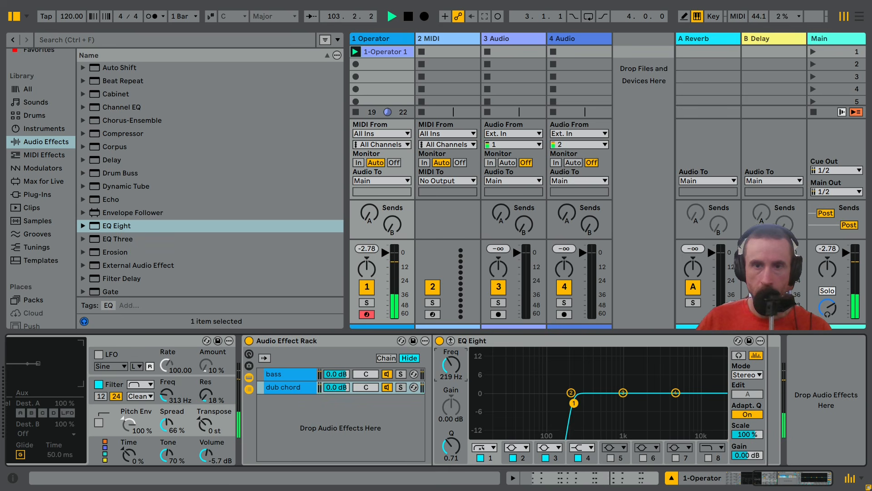
drag(574, 403, 580, 403)
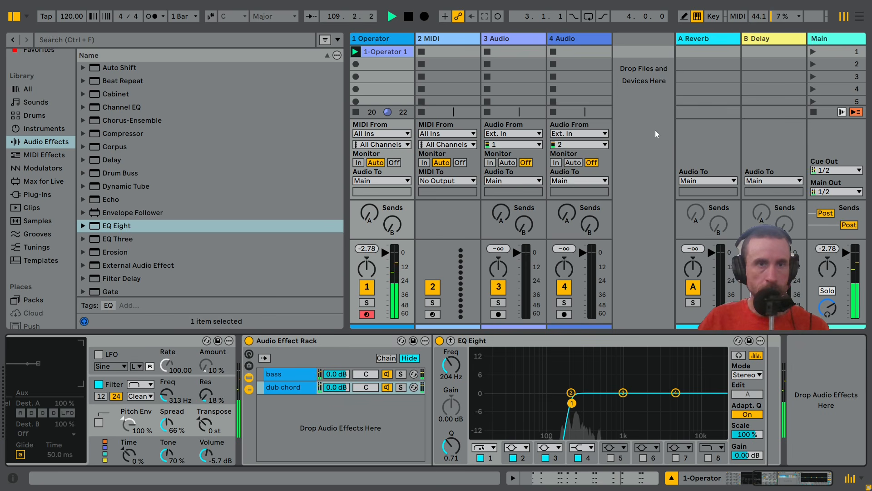
Add an Auto Filter after the EQ Eight in the dub chord chain
scroll(140, 192, up, 3)
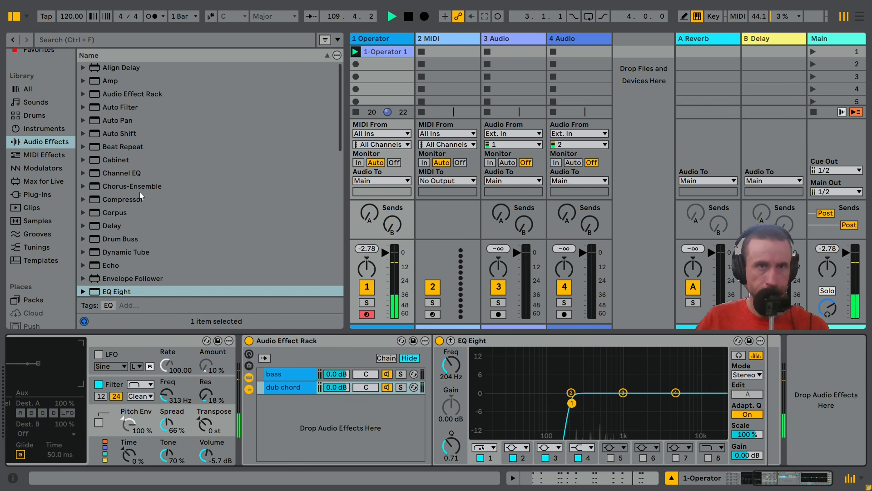
click(126, 107)
key(Return)
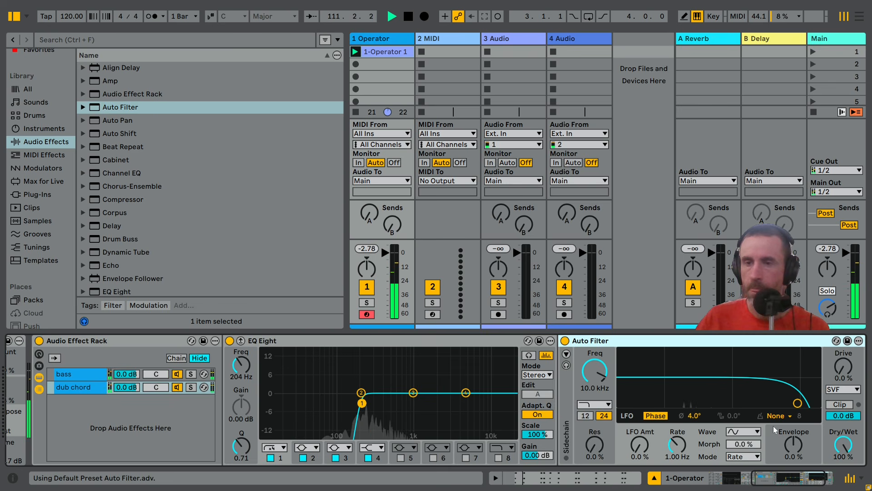
Set the Auto Filter to 1.21 kHz frequency and 37% resonance, with an LFO amount of 8.6% at 0.34 Hz
drag(784, 400, 749, 387)
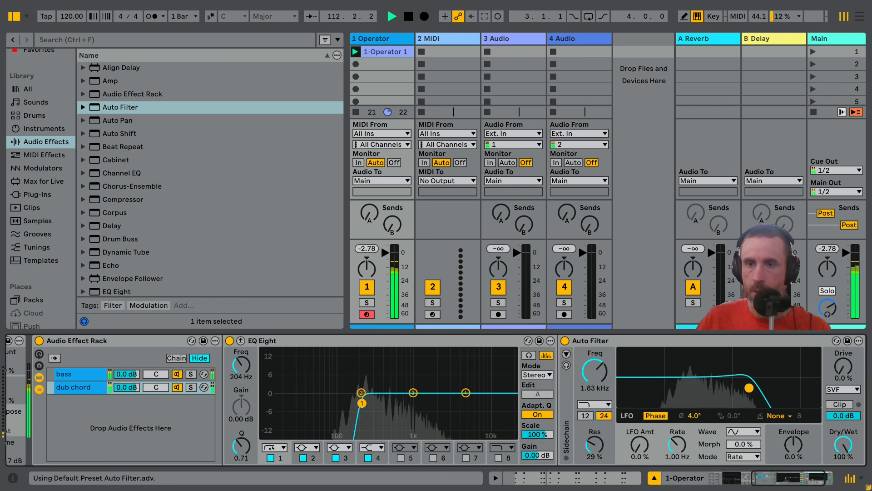
drag(650, 453, 676, 461)
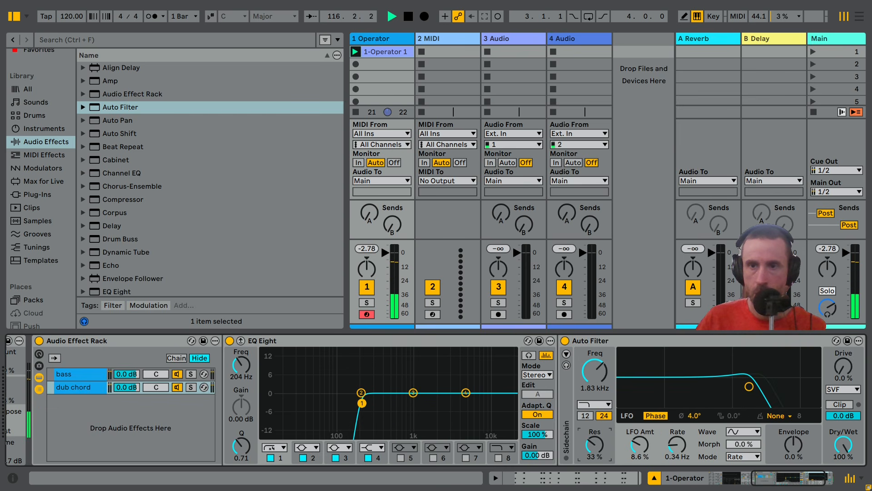
mouse_move(599, 452)
mouse_down()
mouse_move(598, 442)
mouse_move(599, 451)
mouse_up()
drag(776, 386, 739, 386)
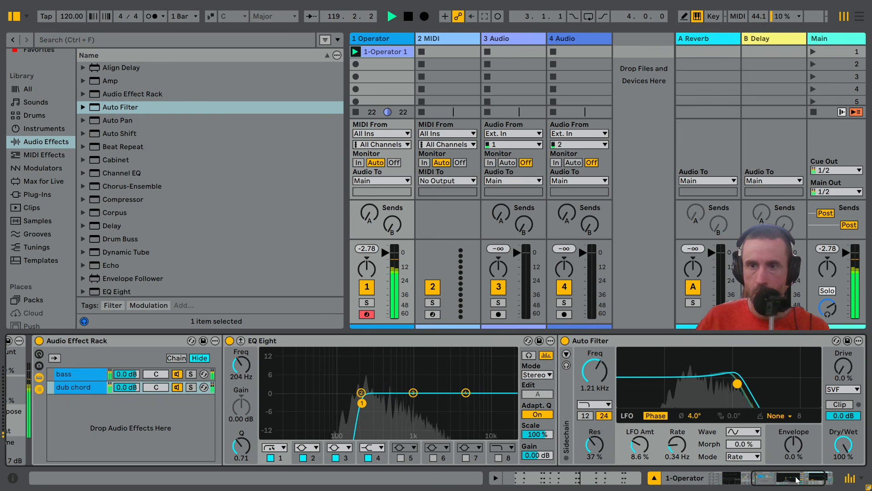
scroll(402, 396, left, 10)
click(386, 384)
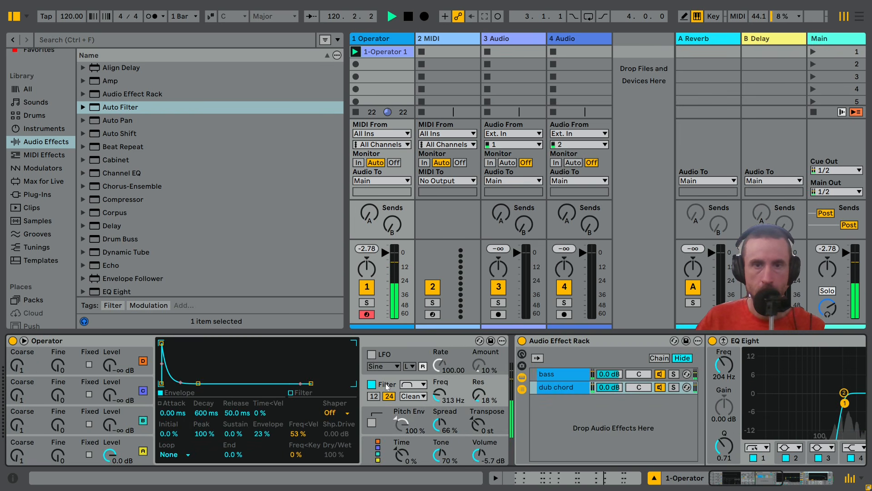
click(758, 477)
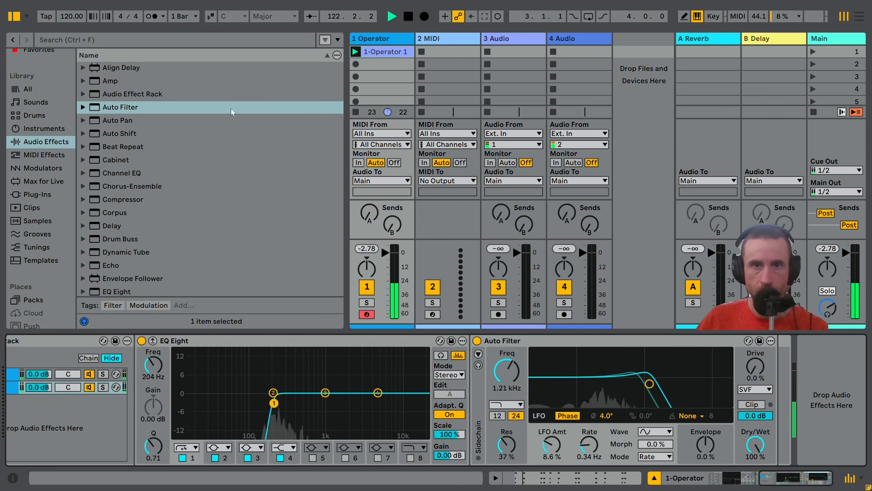
Load the Multiband Dynamics preset OTT after the Auto Filter, set its Amount to 11%, and restart playback
key(space)
scroll(119, 174, down, 3)
scroll(119, 174, down, 4)
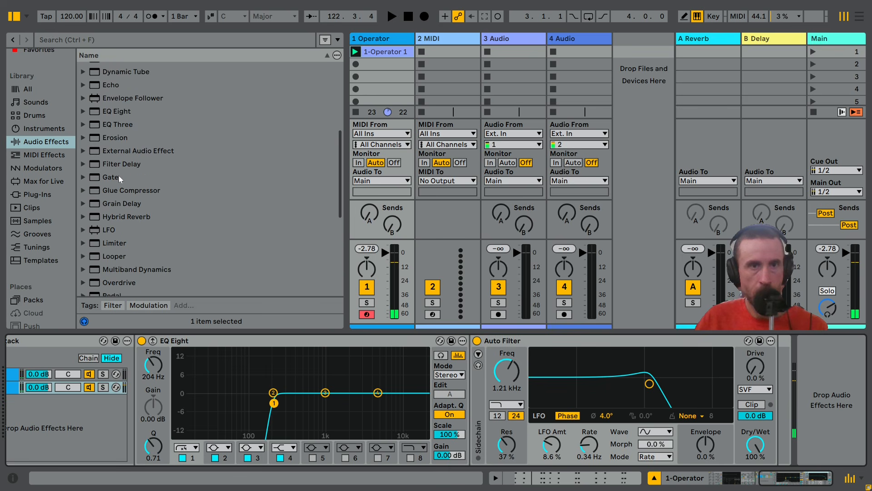
click(83, 213)
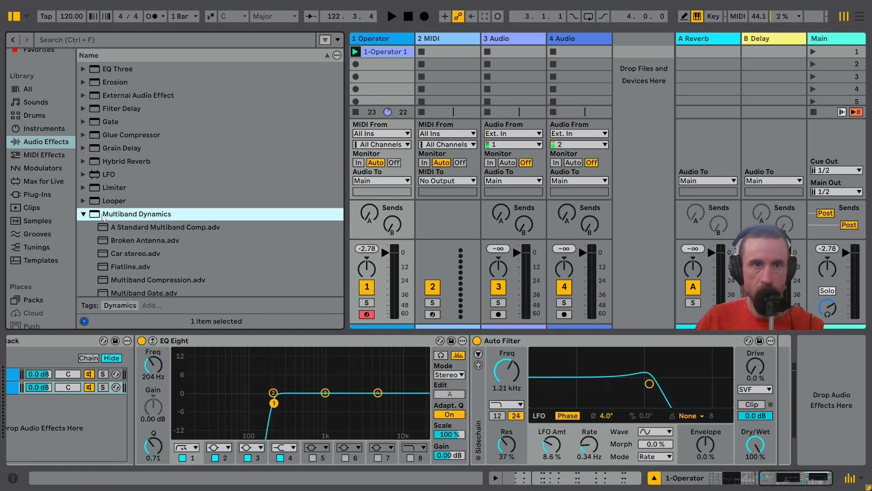
drag(122, 237, 760, 416)
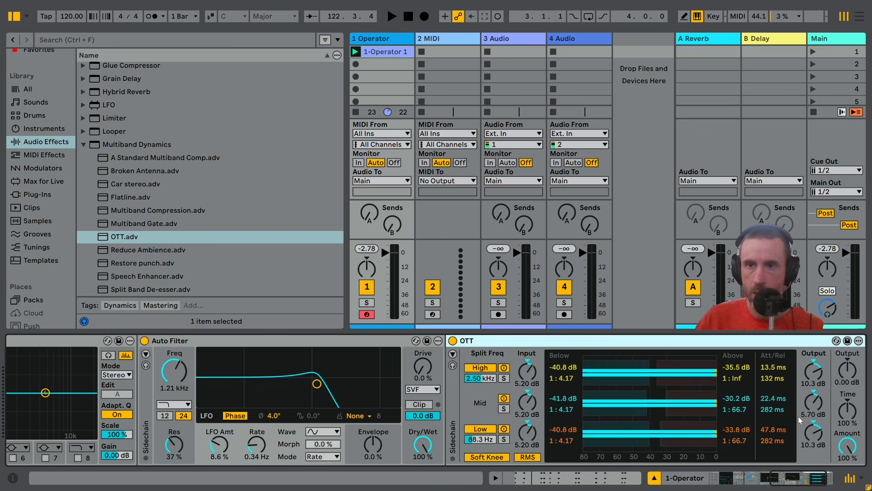
drag(841, 448, 841, 486)
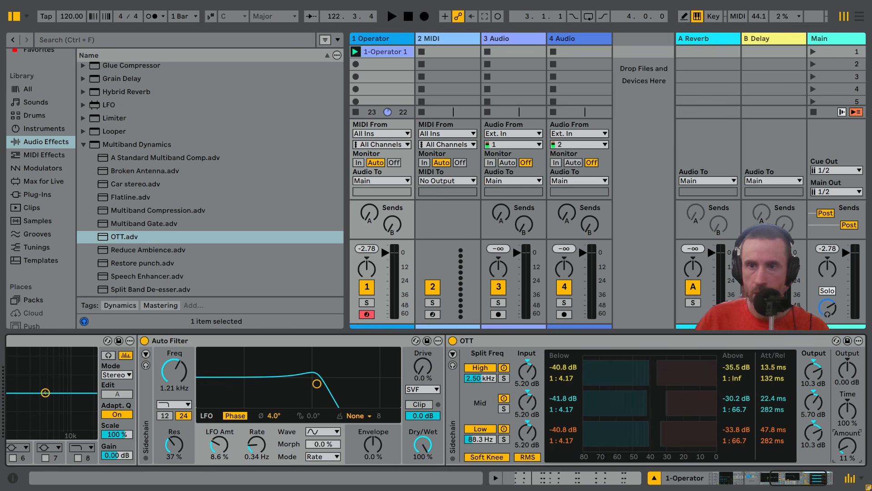
key(space)
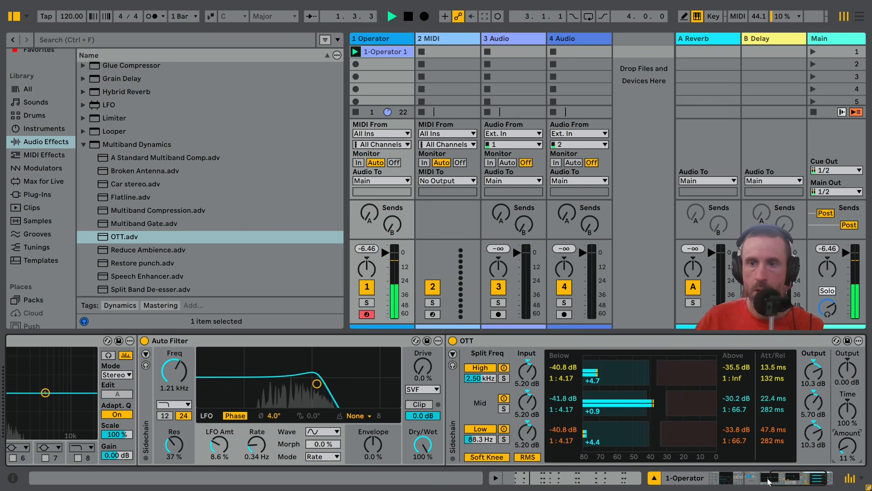
Load the "cat math noise mod" rack preset from the Dub Tools audio effect presets after OTT
drag(802, 478, 852, 488)
scroll(108, 162, up, 6)
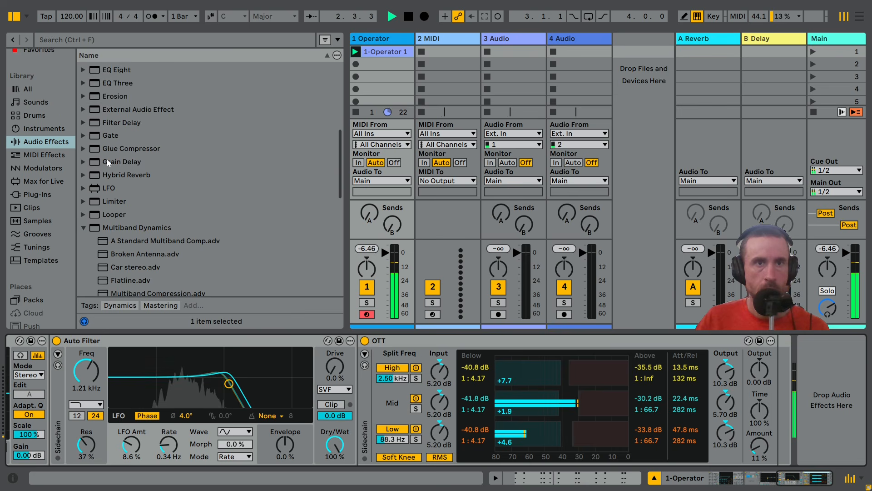
scroll(108, 162, up, 3)
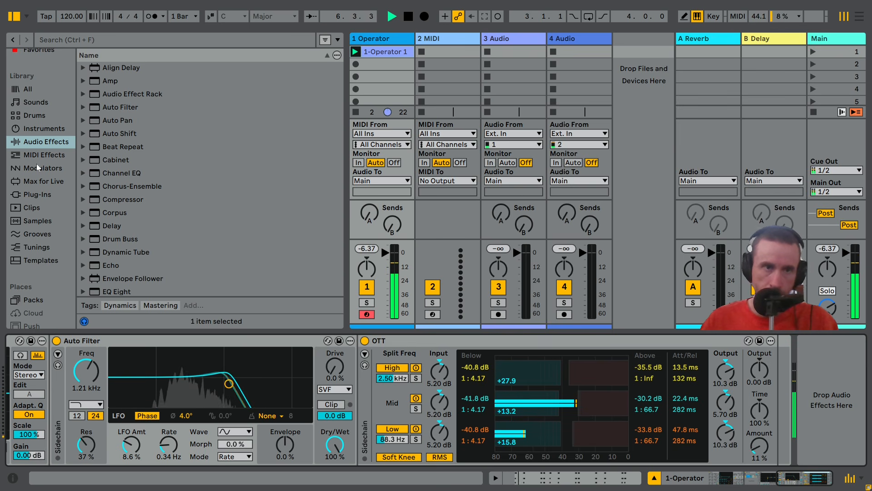
scroll(38, 165, down, 1)
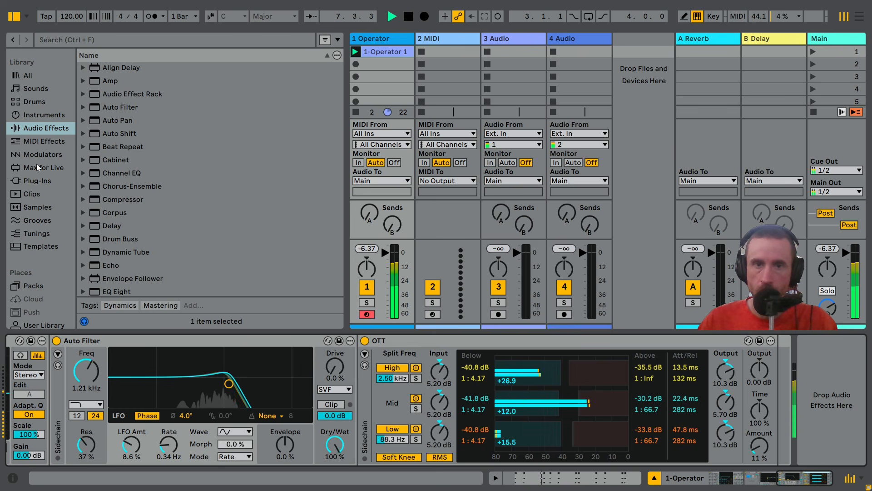
scroll(36, 159, down, 5)
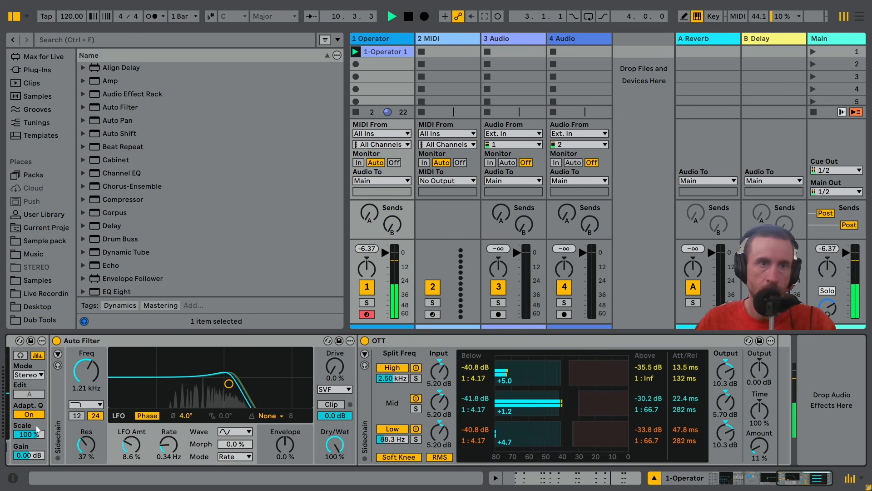
click(50, 321)
click(83, 81)
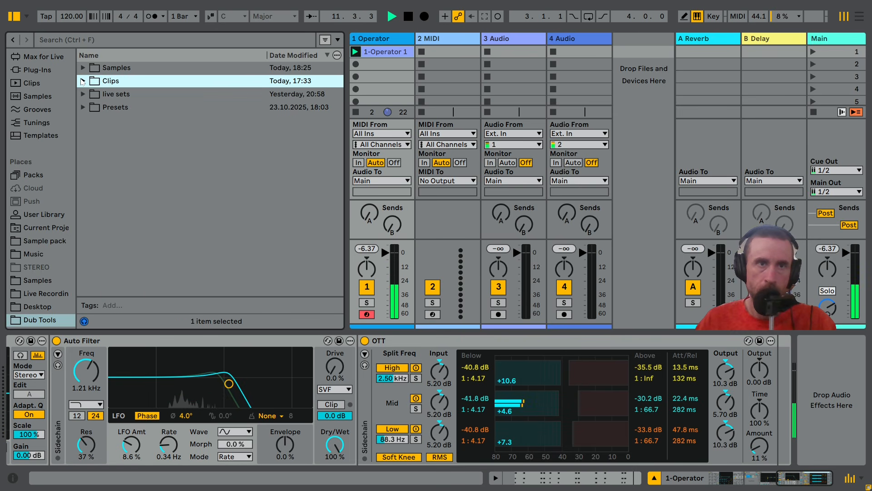
click(84, 107)
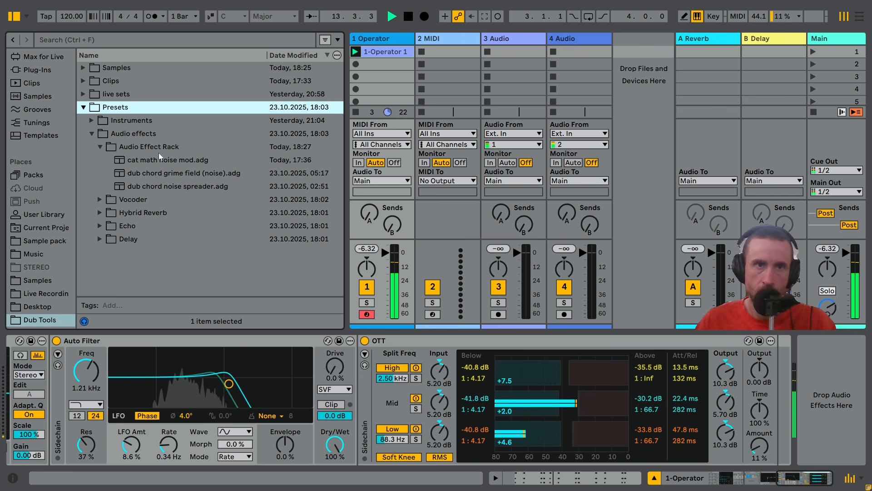
click(186, 159)
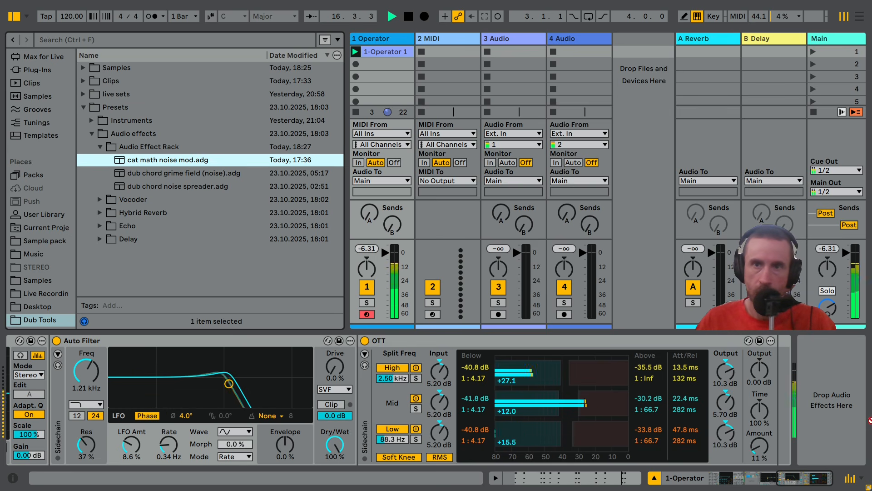
drag(870, 420, 840, 417)
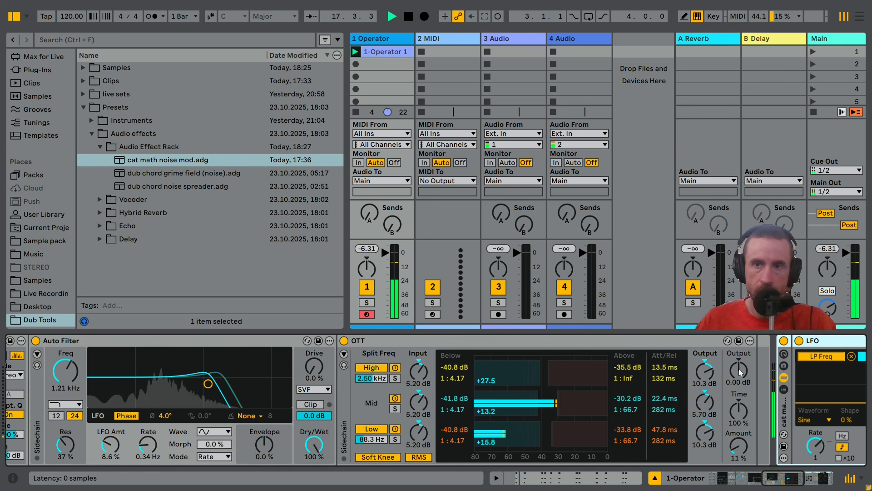
Examine the cat math delay's filter, modulation and character settings alongside the LFO mapped to its low-pass frequency
drag(778, 483, 814, 483)
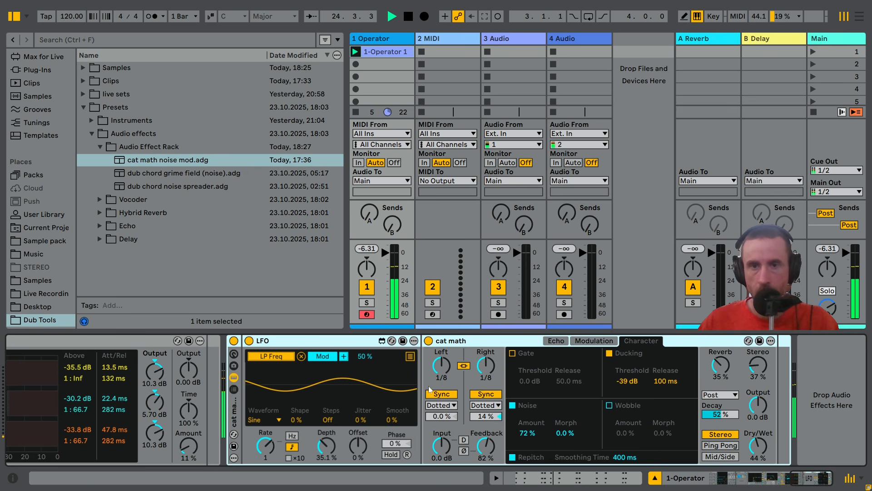
click(557, 341)
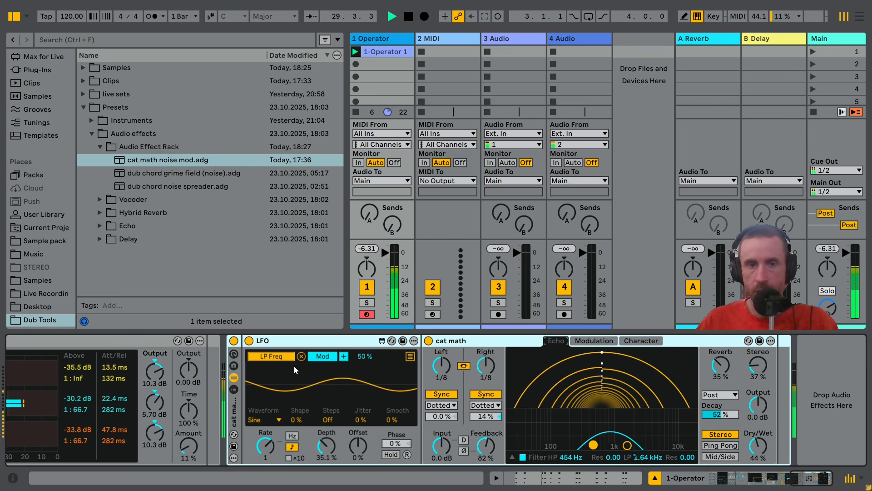
click(582, 342)
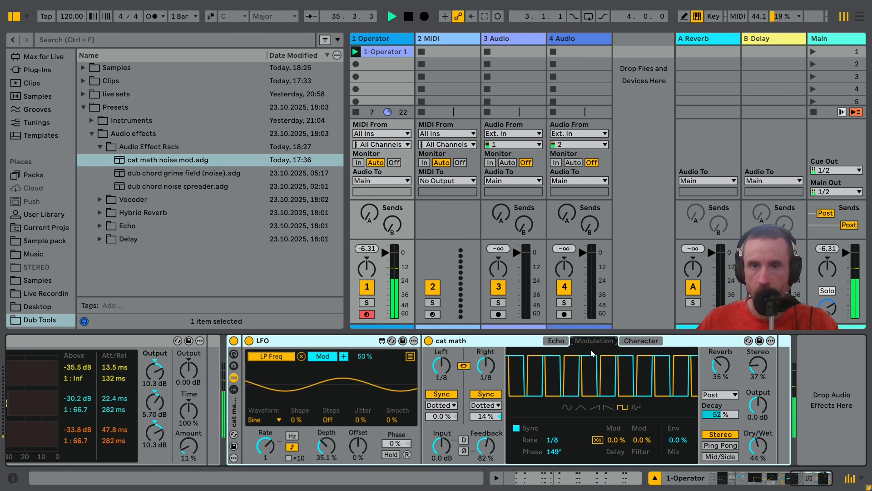
click(565, 343)
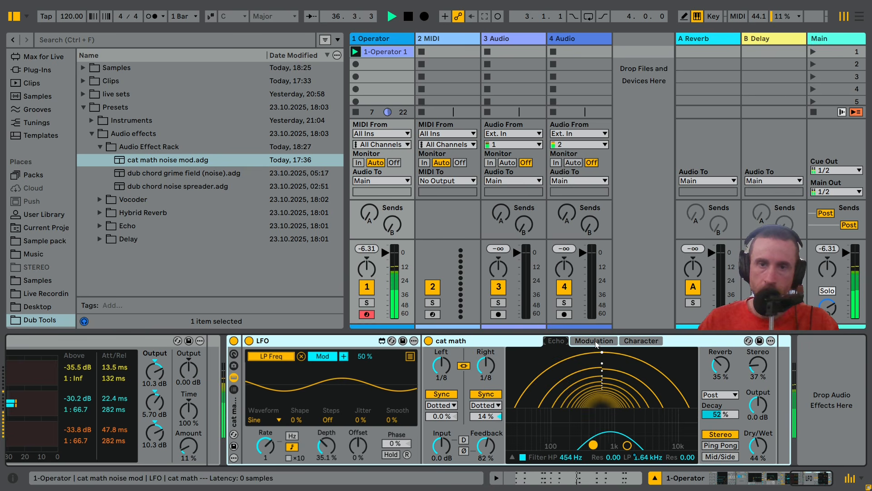
click(642, 341)
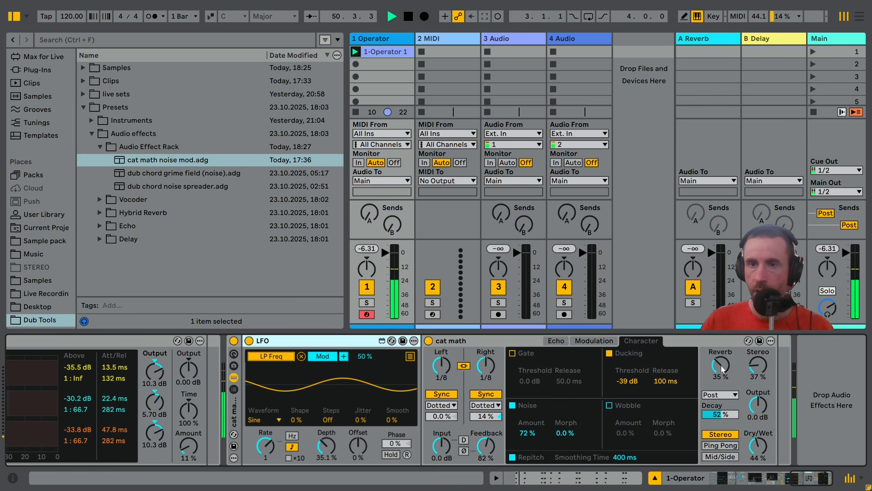
Set the cat math delay's Reverb to 65% and Stereo to 140%
drag(722, 369, 763, 350)
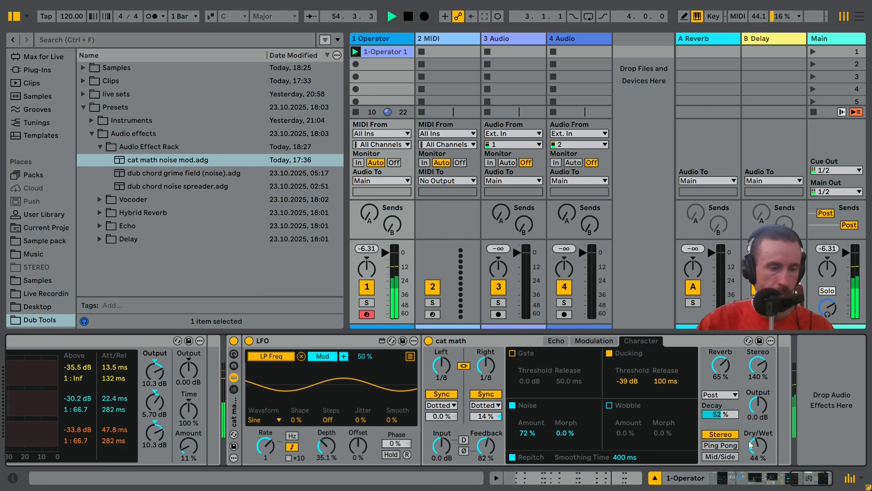
key(XF86AudioLowerVolume)
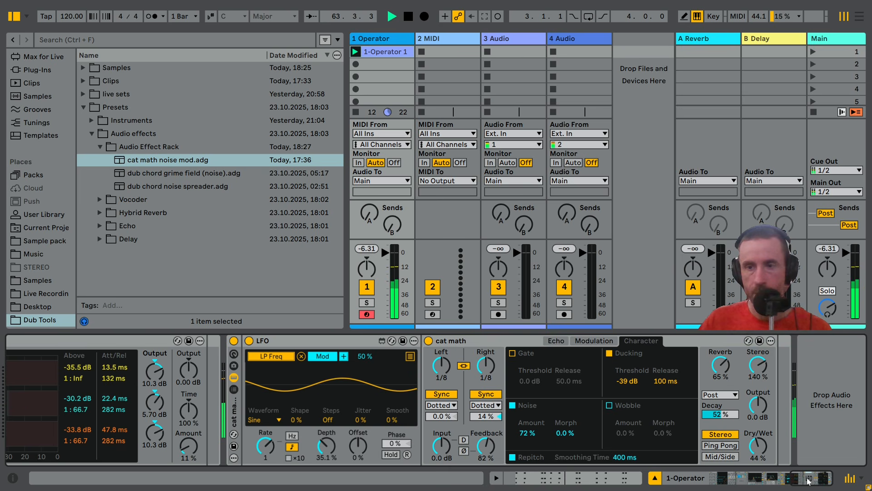
mouse_move(807, 482)
mouse_down()
mouse_move(798, 480)
mouse_move(817, 478)
mouse_up()
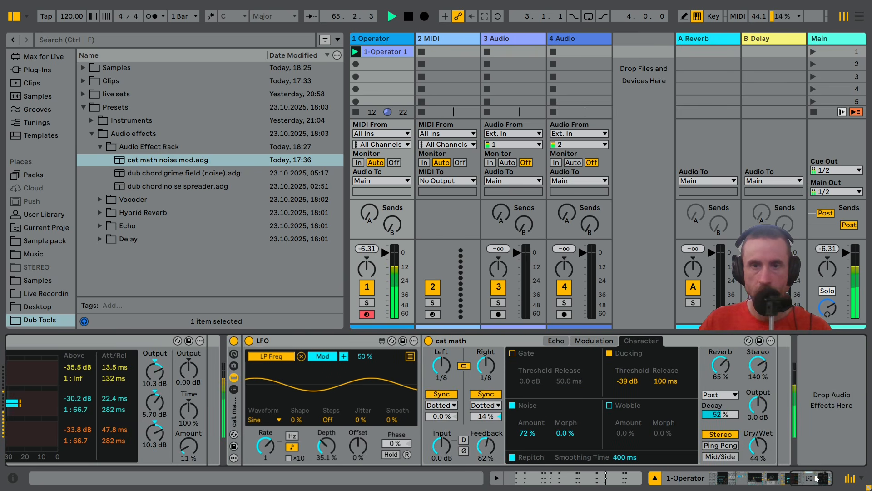
Audition the cat math delay with its high-pass filter at 23.4 Hz, and restore the filter to 454 Hz
click(560, 344)
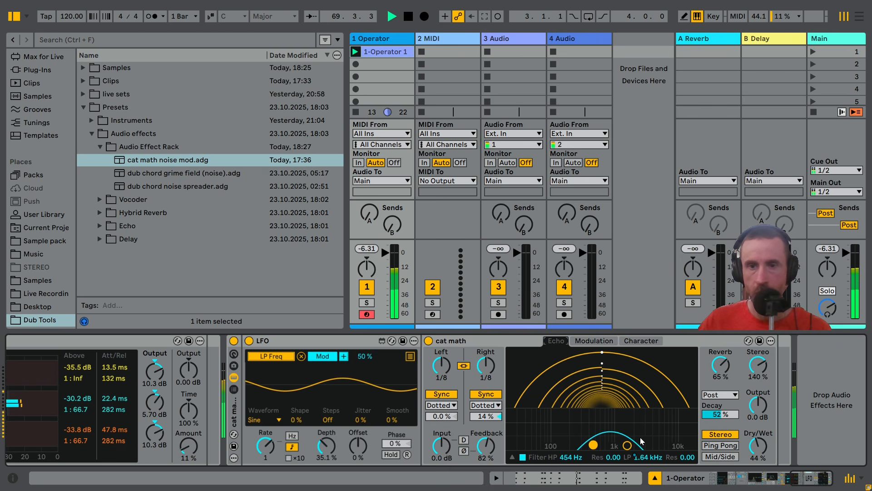
drag(594, 445, 515, 445)
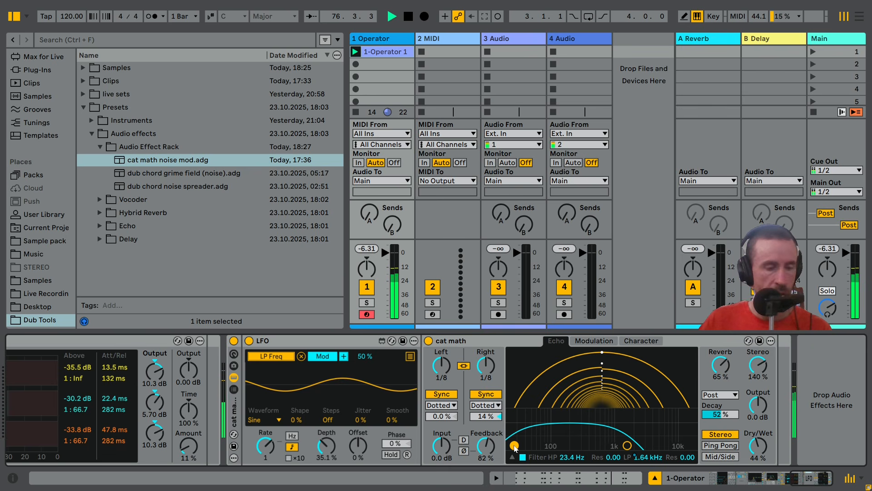
drag(515, 446, 593, 445)
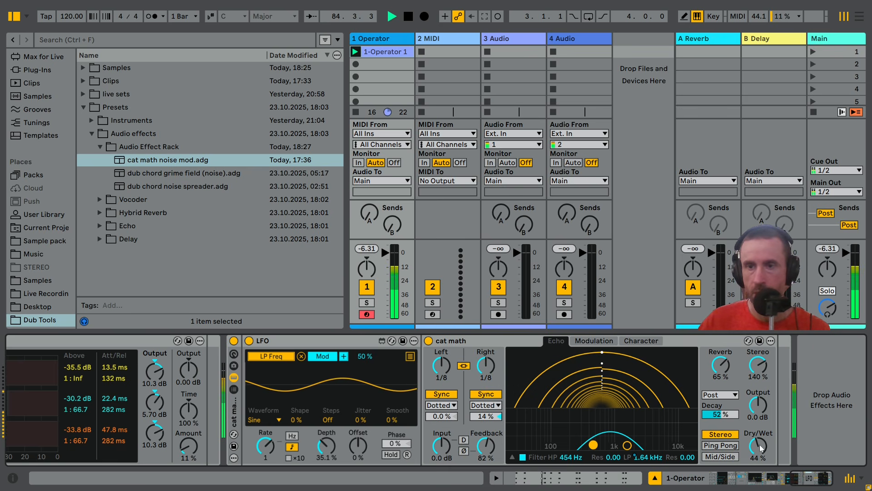
Audition a narrower stereo width on the cat math delay and return Stereo to 140%
drag(754, 368, 754, 408)
drag(758, 365, 758, 346)
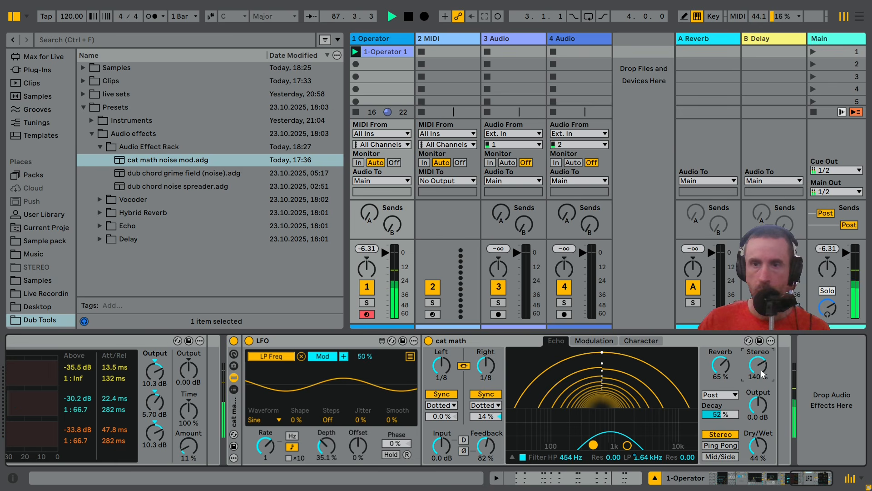
mouse_move(811, 479)
mouse_down()
mouse_move(734, 488)
mouse_move(808, 488)
mouse_up()
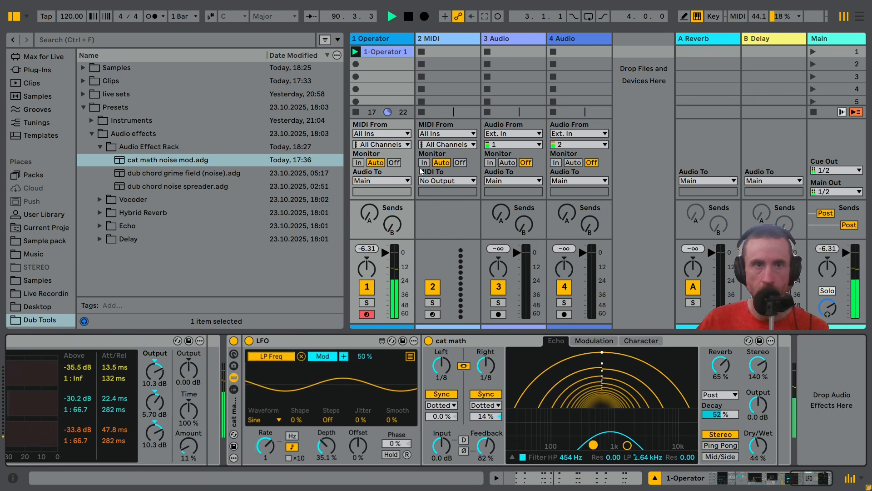
Add the stock Compressor audio effect to the Operator track
scroll(31, 199, up, 5)
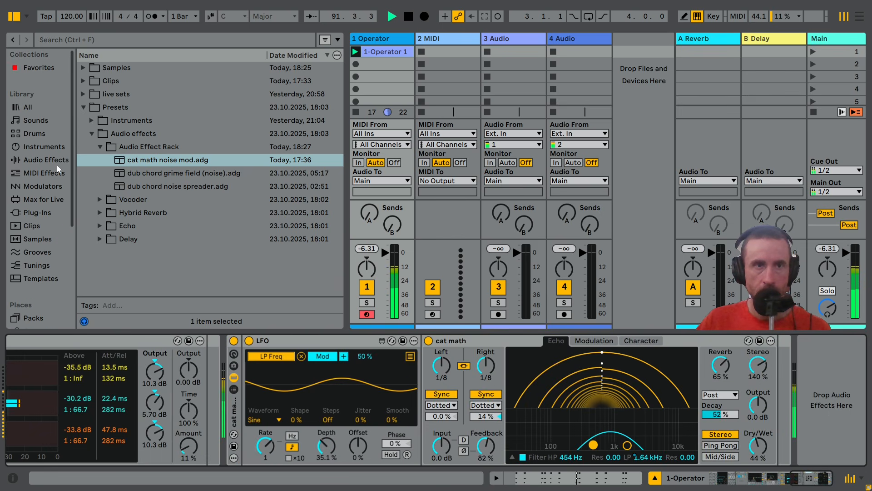
click(56, 162)
double_click(127, 201)
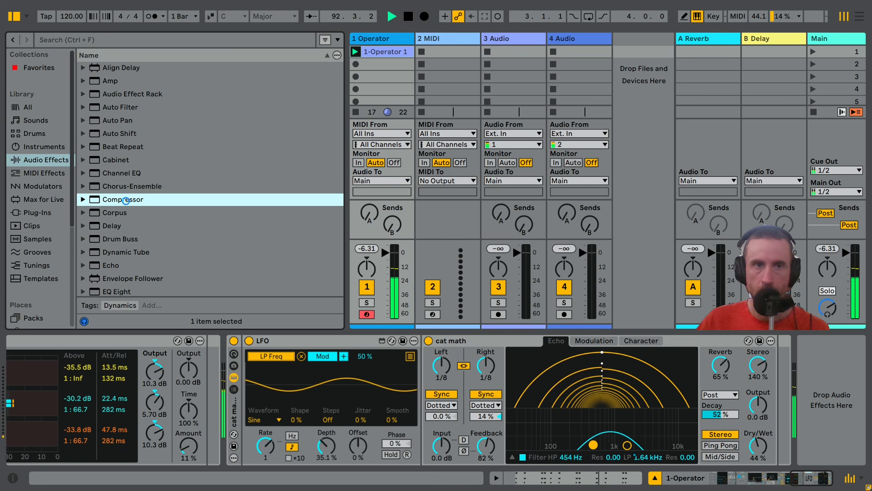
Show the Compressor's sidechain settings and enable its External sidechain input
click(544, 354)
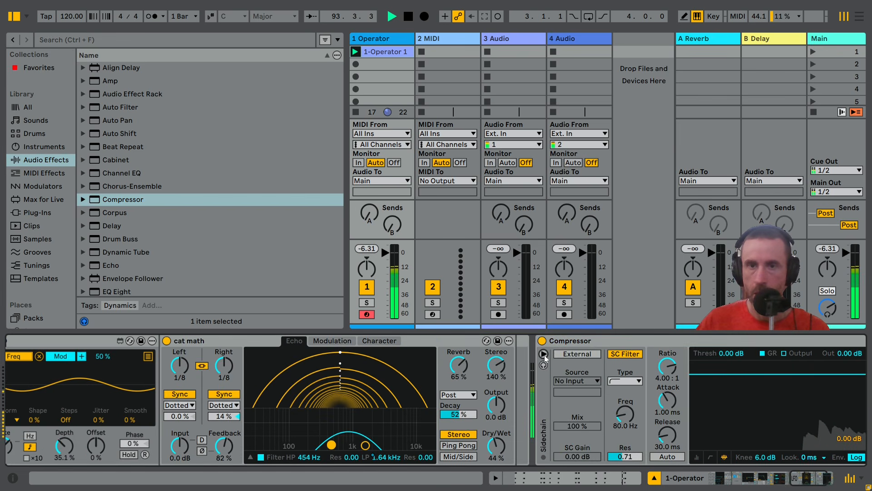
click(572, 353)
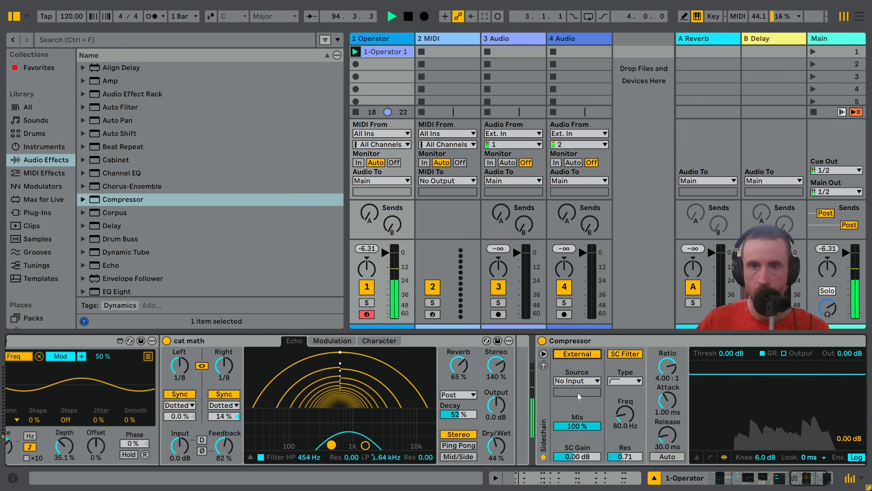
click(827, 479)
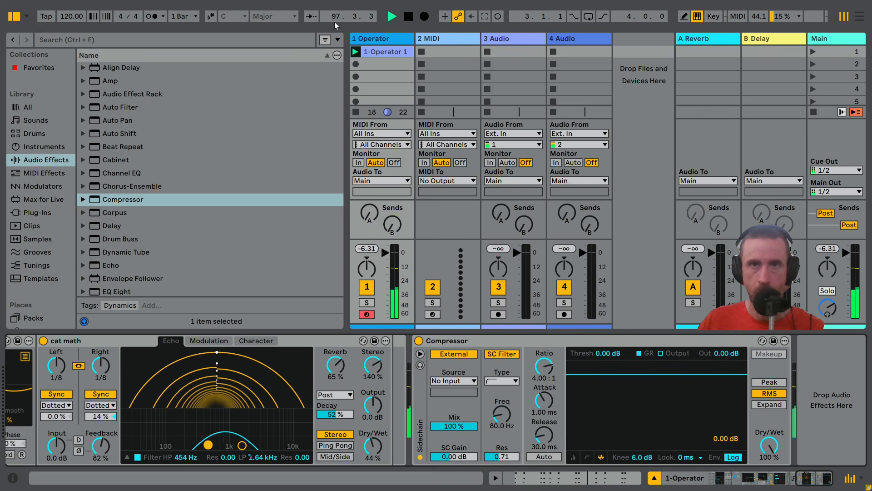
Open the kicks folder within the Samples of the Dub Tools library location
scroll(43, 239, down, 5)
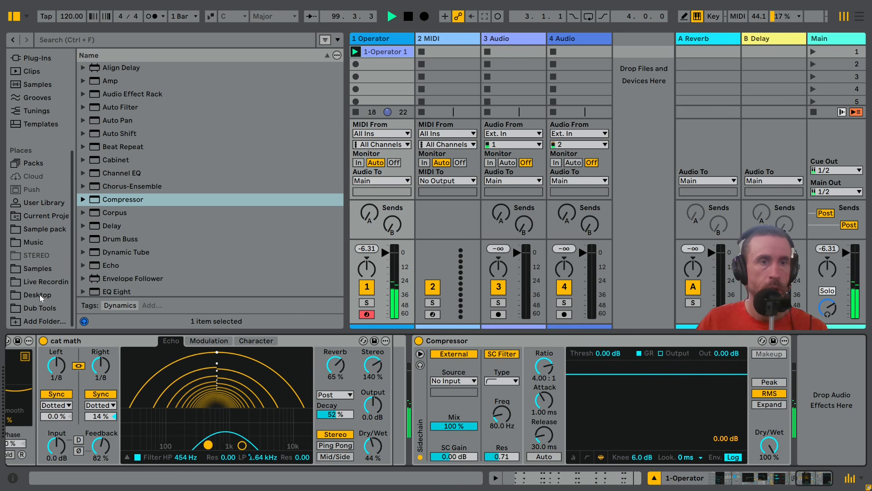
click(40, 309)
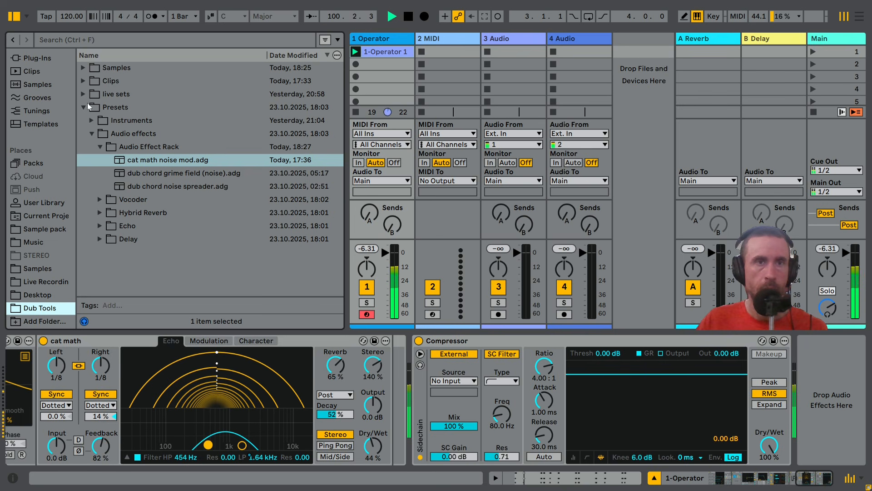
click(83, 68)
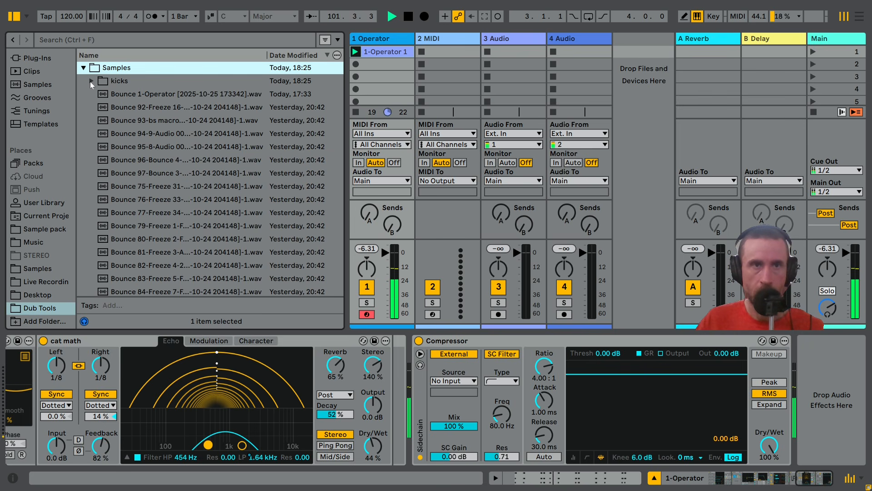
click(90, 81)
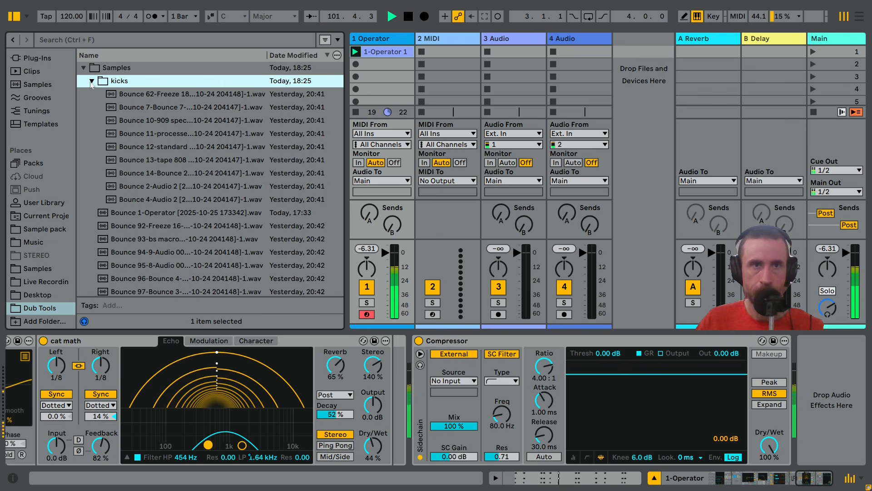
Audition the kick samples and load the Bounce 14 Kick 909 sample as an instrument on MIDI track 2
click(161, 96)
key(Down)
key(Down)
key(Down)
key(Down)
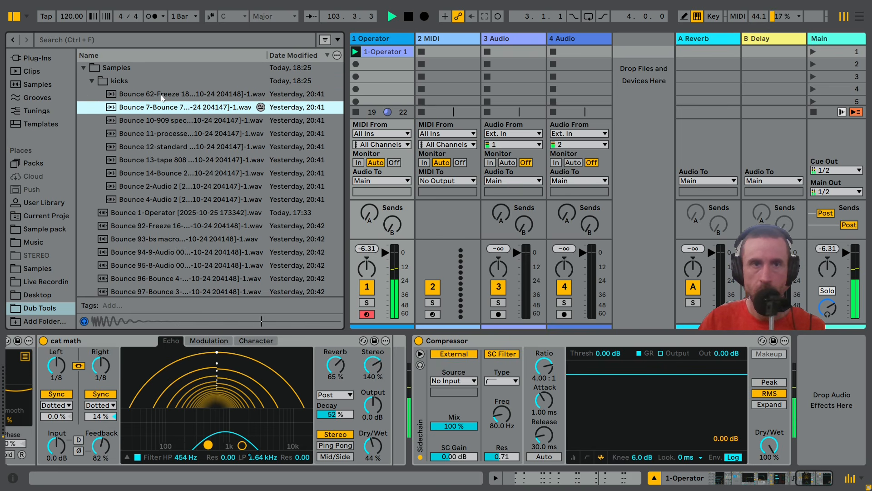
key(Up)
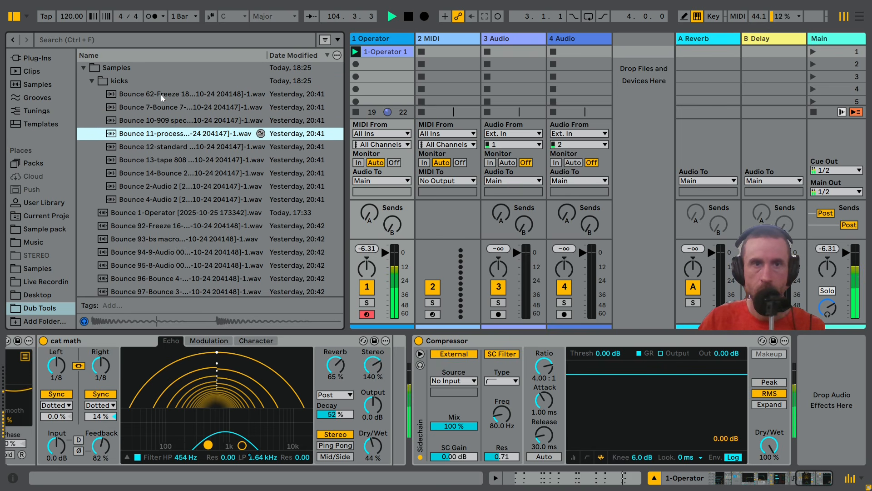
key(Down)
key(Down)
key(Down)
key(Down)
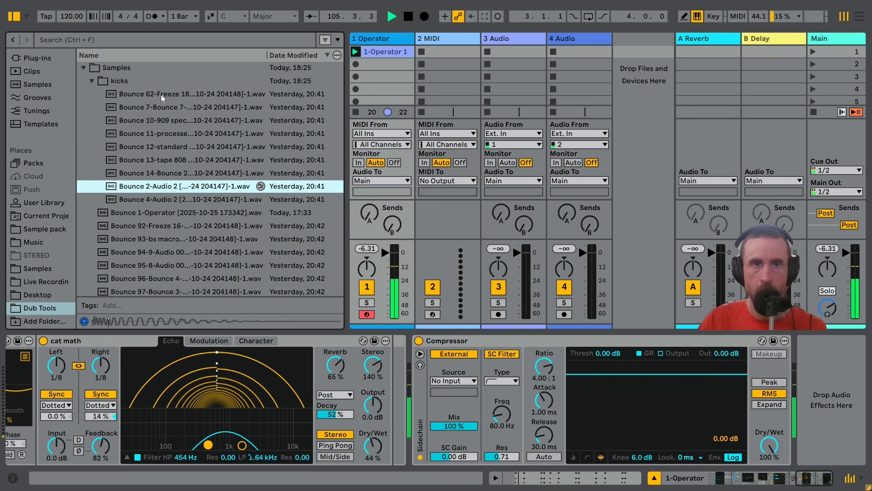
key(Down)
key(Up)
key(Up)
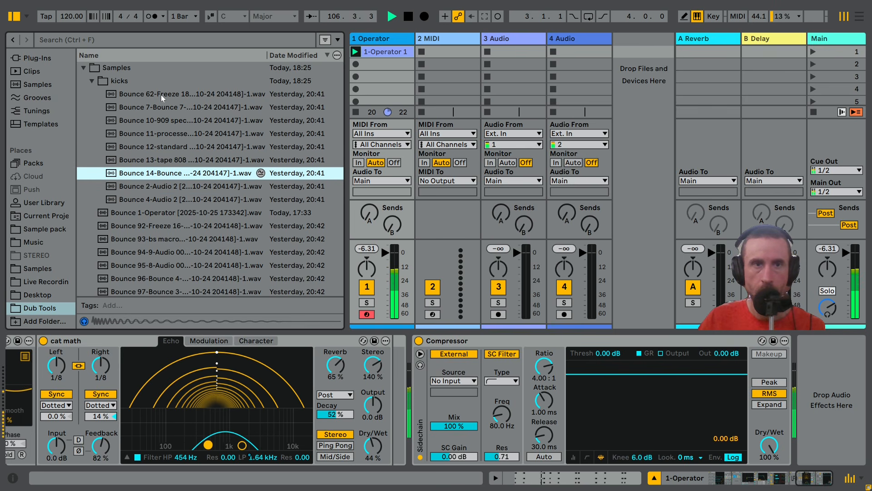
click(434, 40)
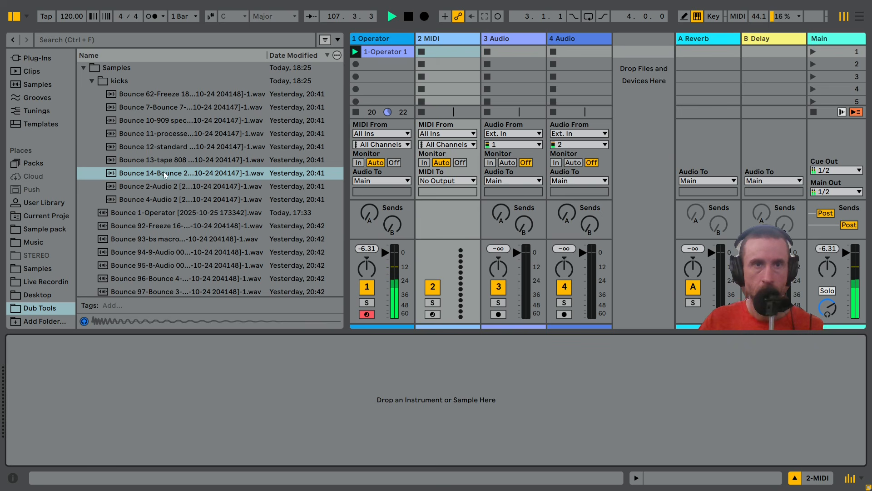
drag(164, 175, 262, 422)
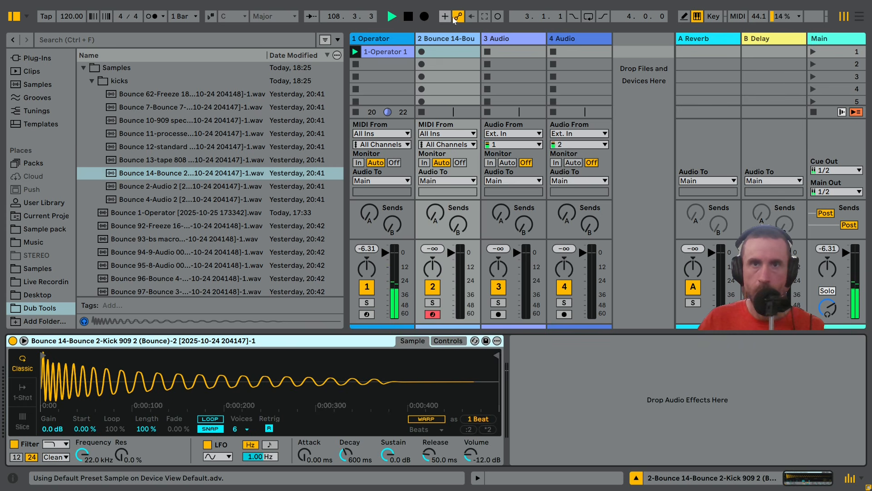
Create a one-bar clip in the kick track's first slot with a C3 note on each of the four beats, and launch it
double_click(438, 53)
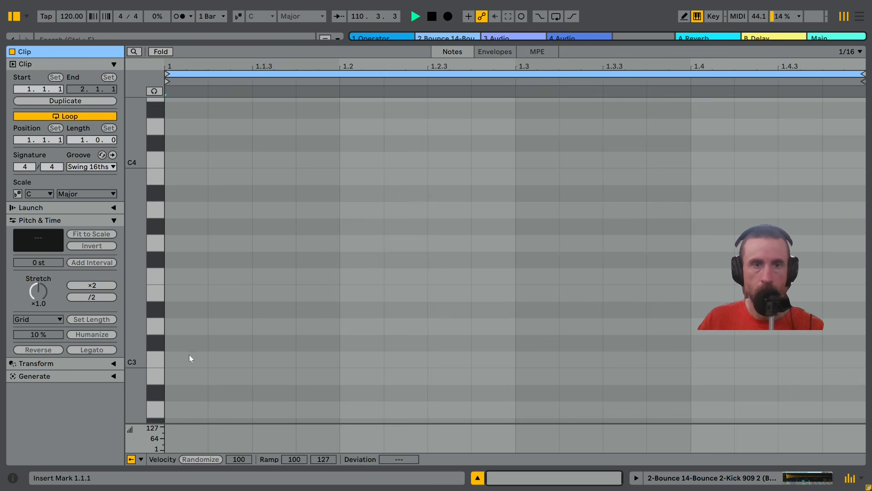
drag(189, 354, 309, 358)
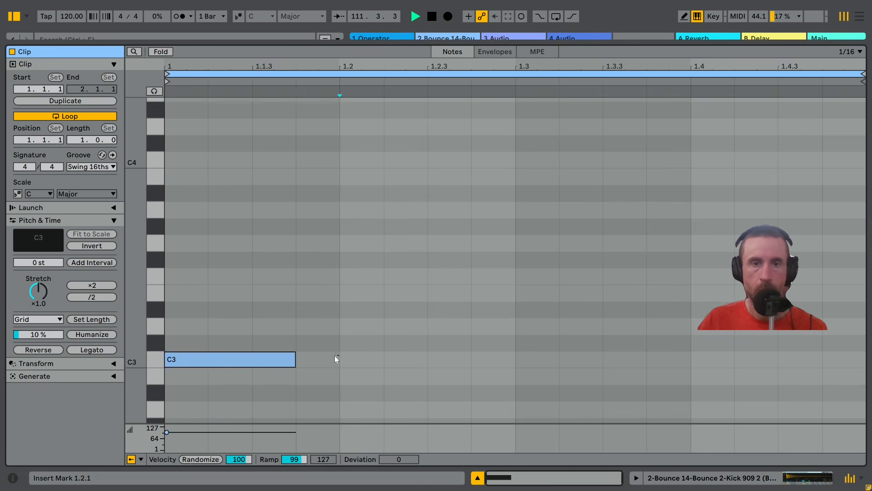
click(257, 361)
key(ctrl+d)
key(ctrl+d)
key(ctrl+d)
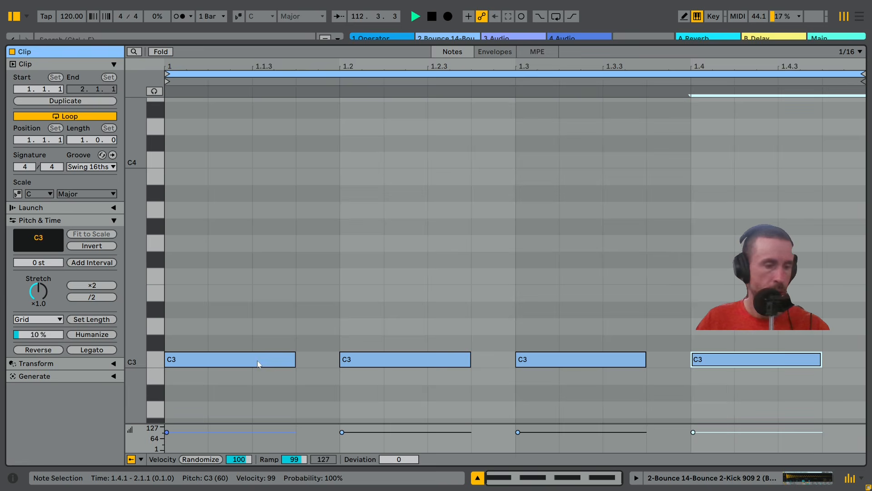
key(shift+Tab)
click(422, 53)
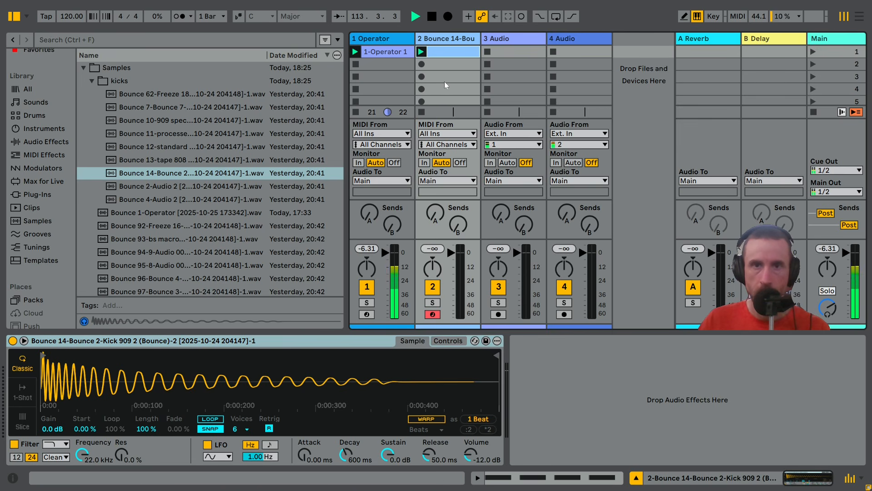
Set the Operator track Compressor's sidechain source to the kick track and its attack to 0.03 ms
click(391, 47)
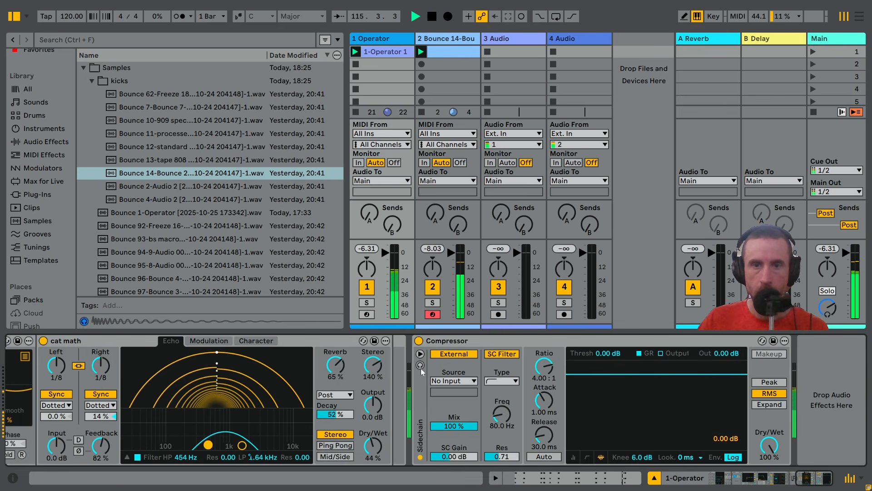
click(467, 381)
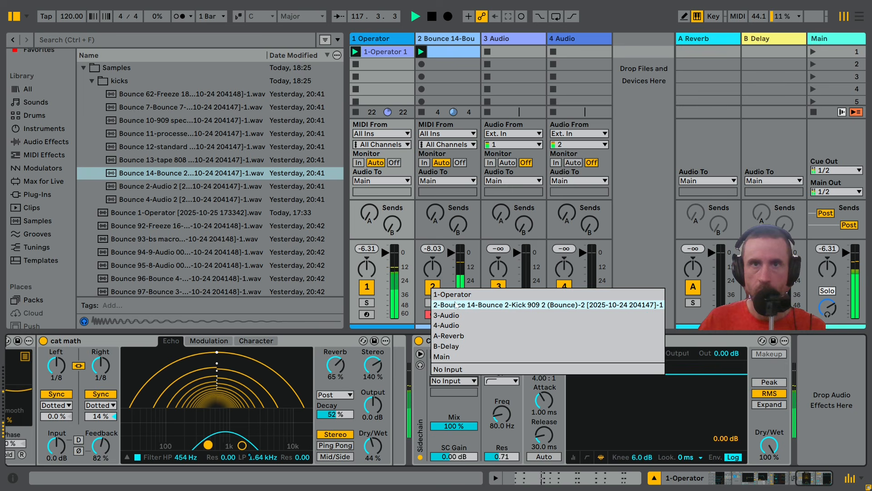
click(456, 309)
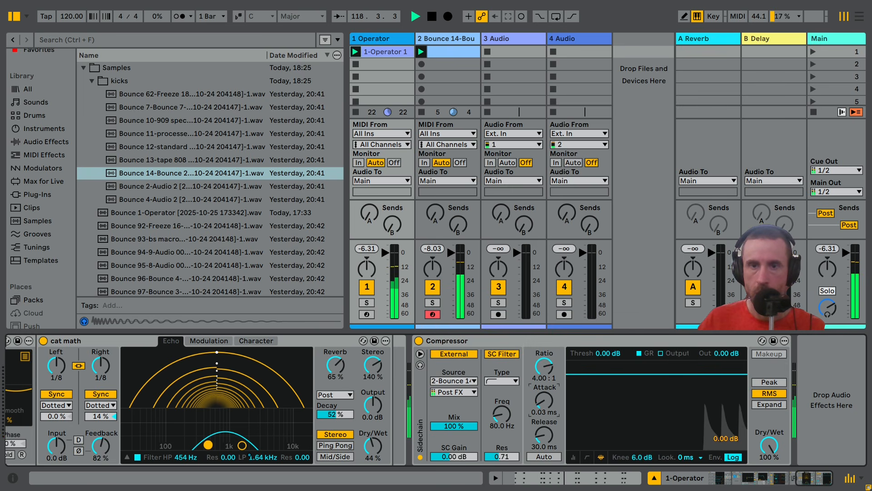
Set the Compressor's threshold to -26.0 dB with Auto release, and lower the kick track's volume slightly
drag(586, 402, 585, 454)
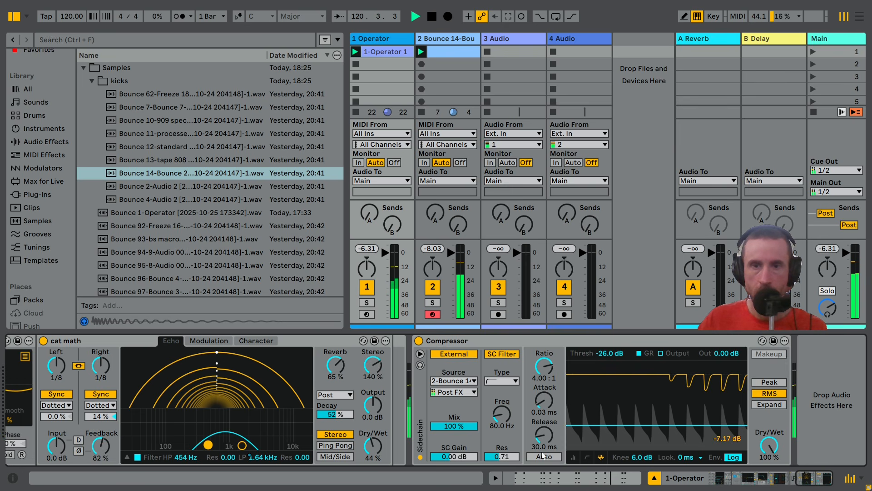
click(573, 457)
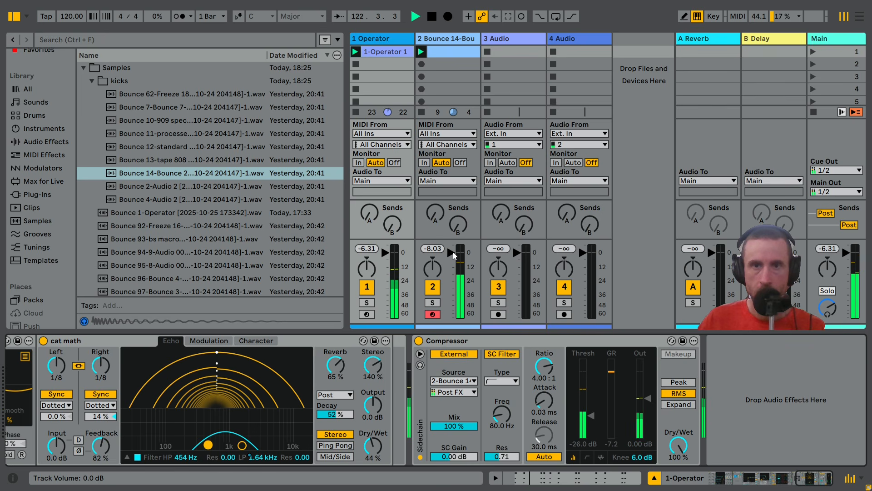
drag(452, 253, 452, 254)
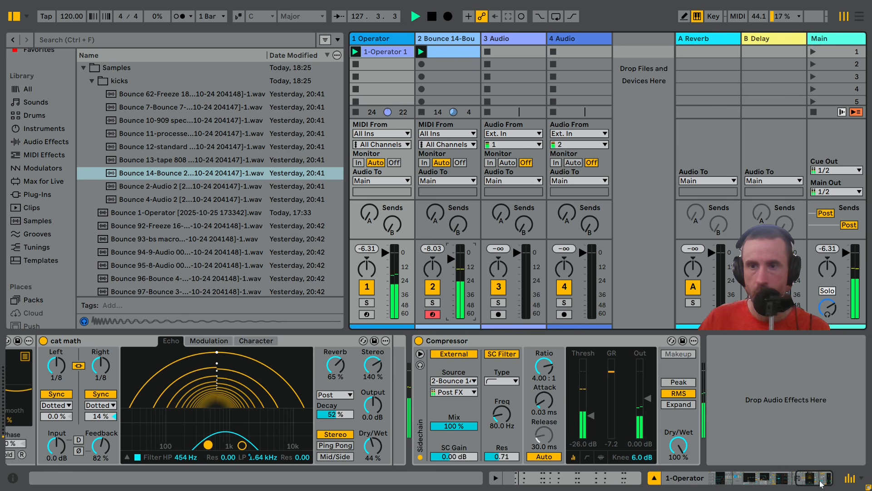
Review the Operator track's device chain from the effect rack to the Compressor, along with the notes in its chord clip
drag(816, 478, 739, 489)
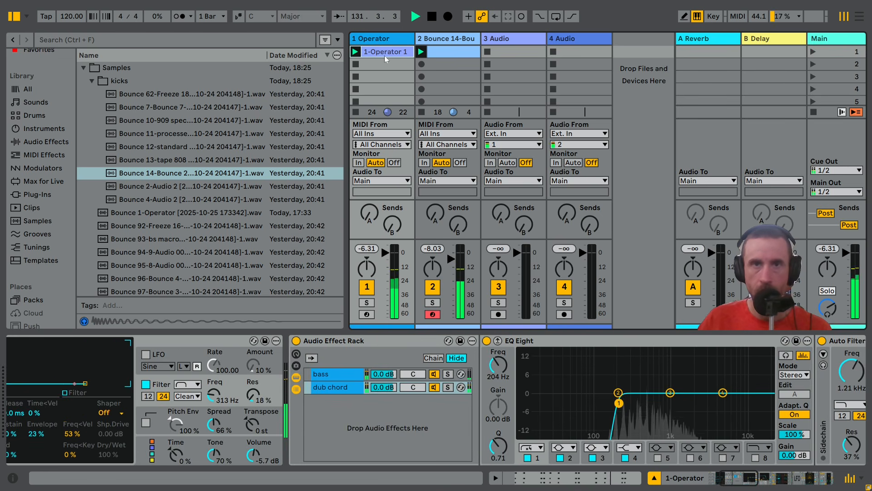
double_click(384, 55)
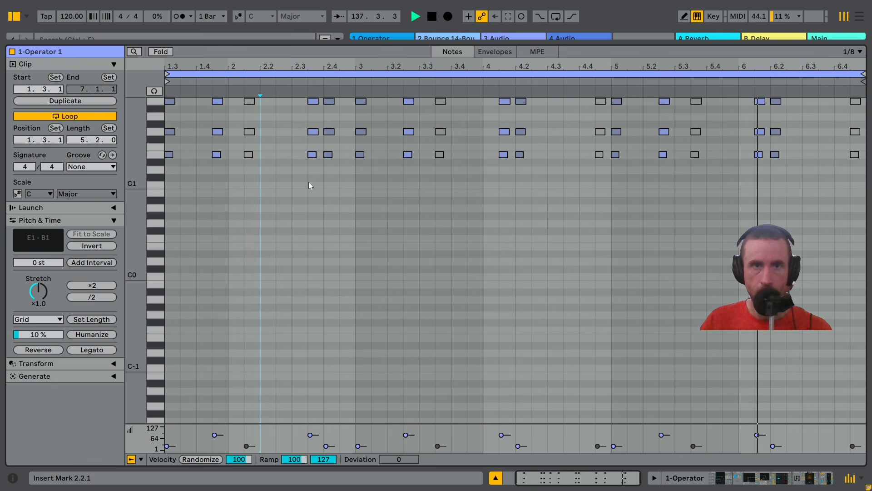
key(shift+Tab)
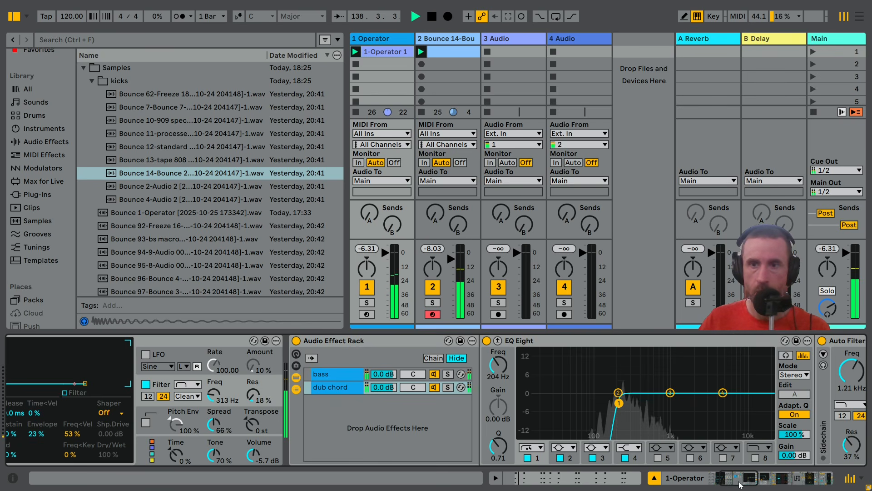
click(752, 482)
drag(752, 482, 797, 480)
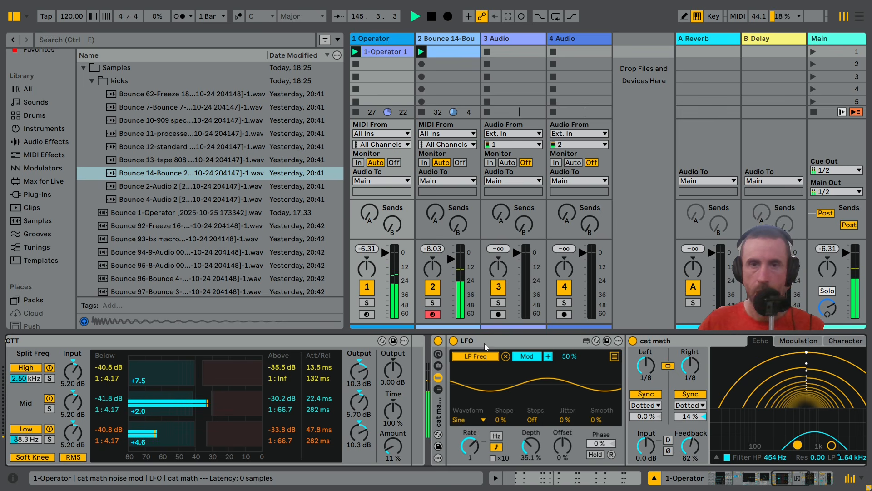
drag(802, 482, 826, 483)
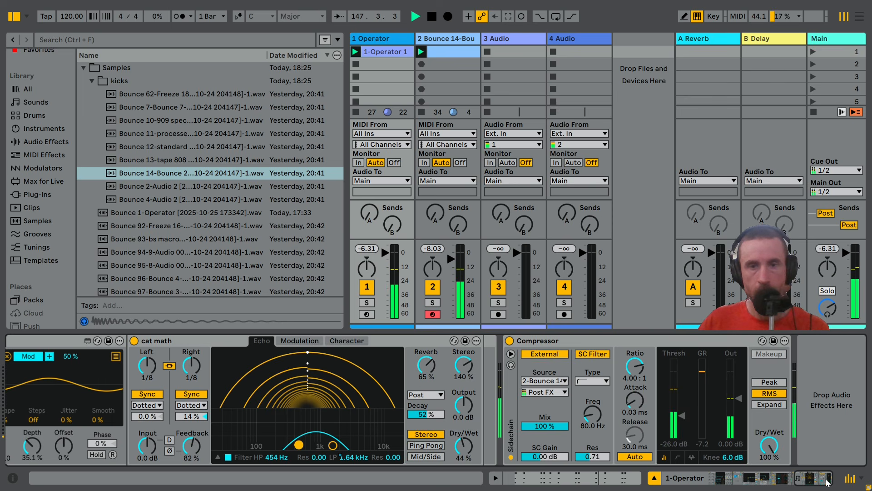